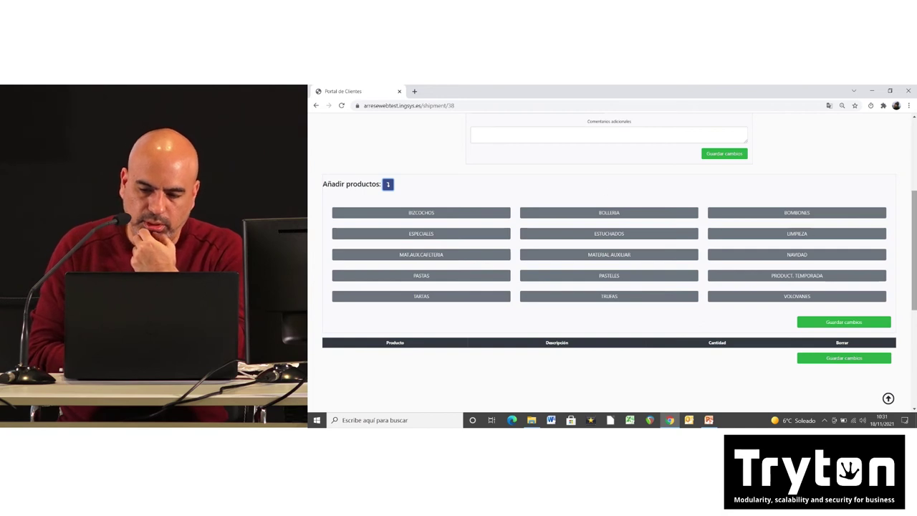
Step: Add BOLAS DE CREMA, BRIOCHE DE CHOCOLATE and CRISTINA from BOLLERIA to order 38
{"action": "left_click_drag", "start_coordinate": [915, 241], "coordinate": [915, 263]}
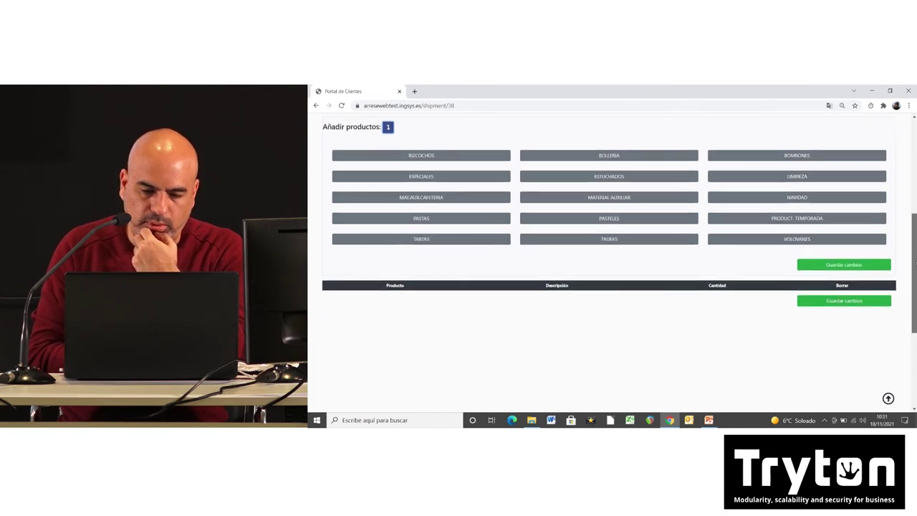
{"action": "left_click", "coordinate": [639, 155]}
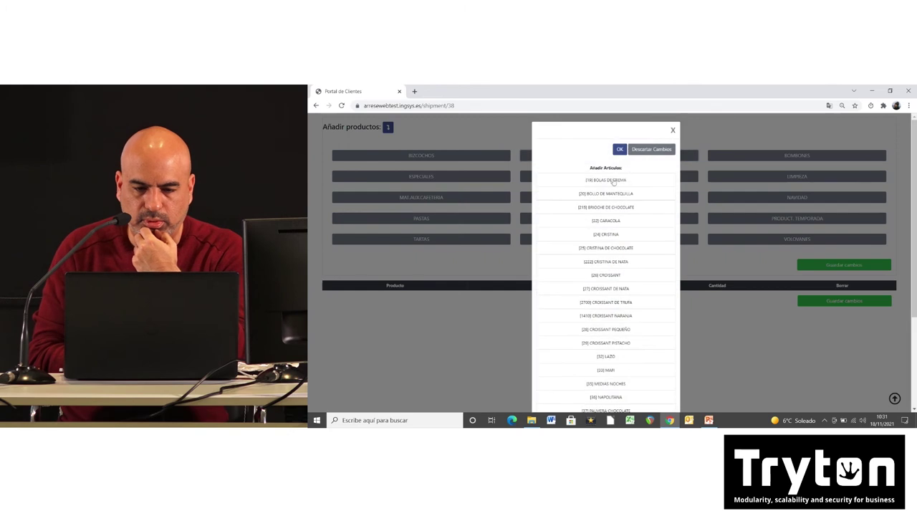
{"action": "left_click", "coordinate": [594, 182]}
{"action": "left_click", "coordinate": [586, 209]}
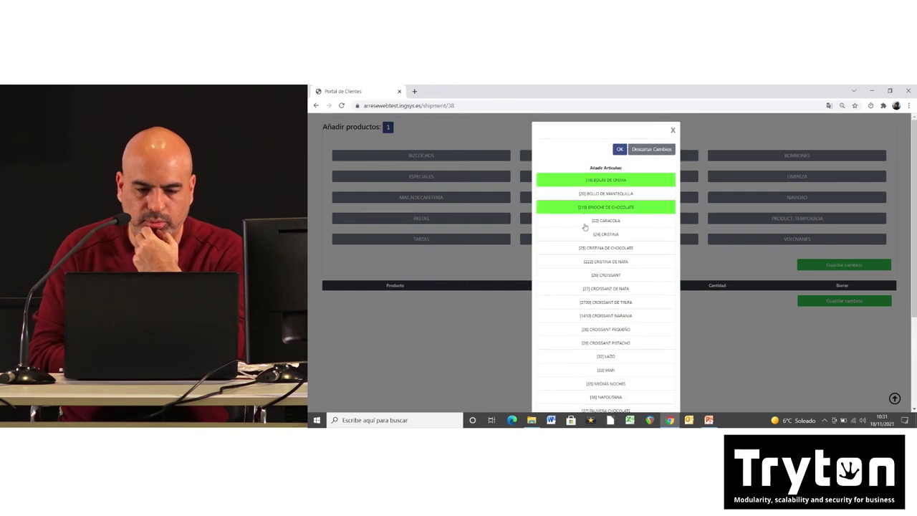
{"action": "left_click", "coordinate": [585, 236]}
{"action": "left_click", "coordinate": [620, 149]}
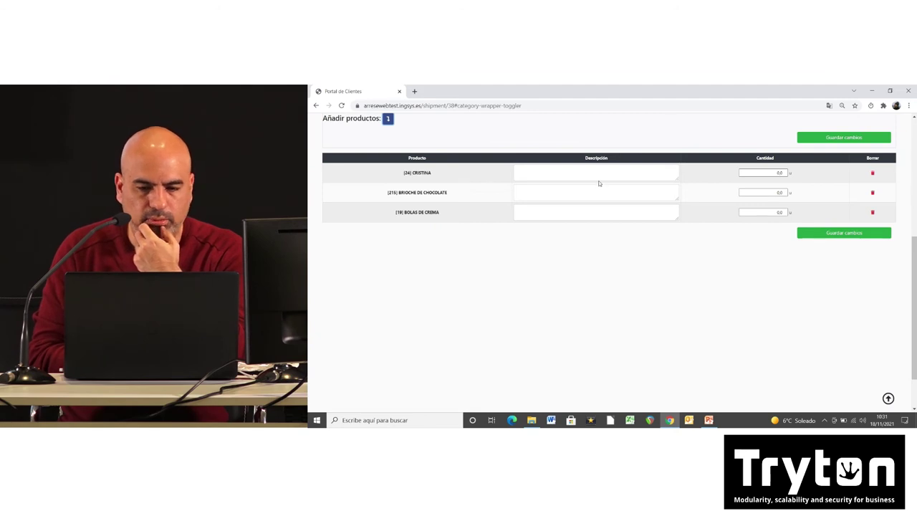
Step: Set quantities to Cristina 2, Brioche de chocolate 2, Bolas de crema 4 and save the order
{"action": "left_click", "coordinate": [740, 173]}
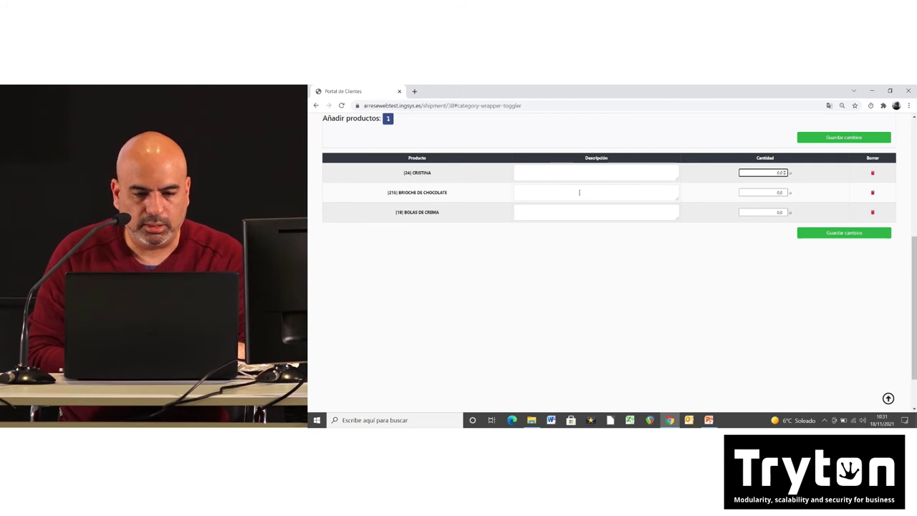
{"action": "left_click", "coordinate": [614, 194]}
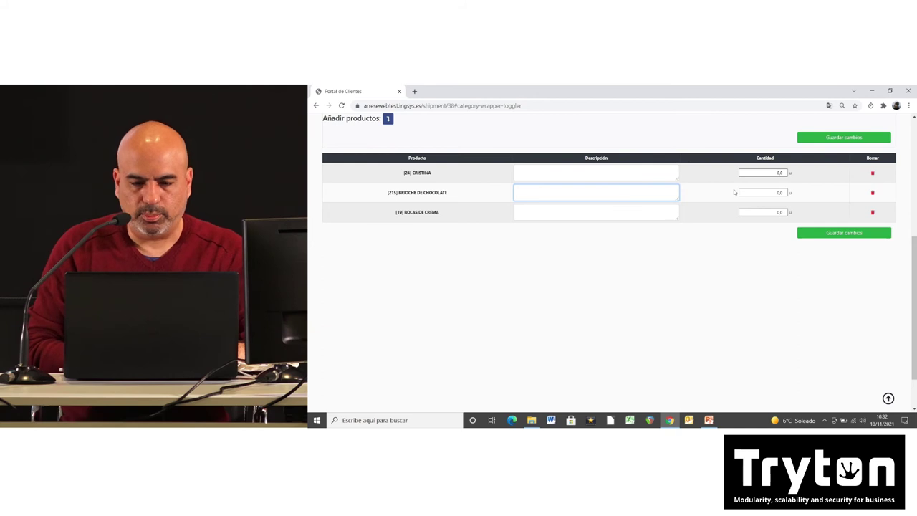
{"action": "left_click", "coordinate": [767, 175]}
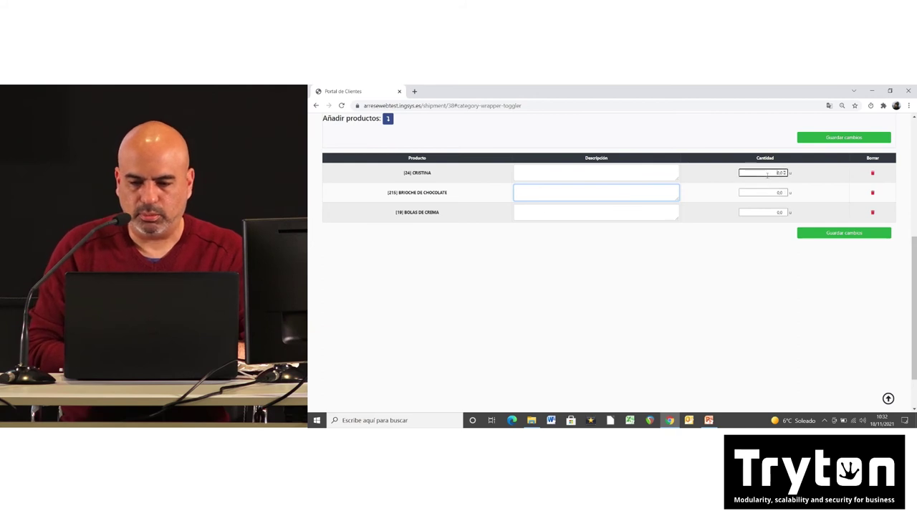
{"action": "key", "text": "BackSpace"}
{"action": "type", "text": "2"}
{"action": "key", "text": "Tab"}
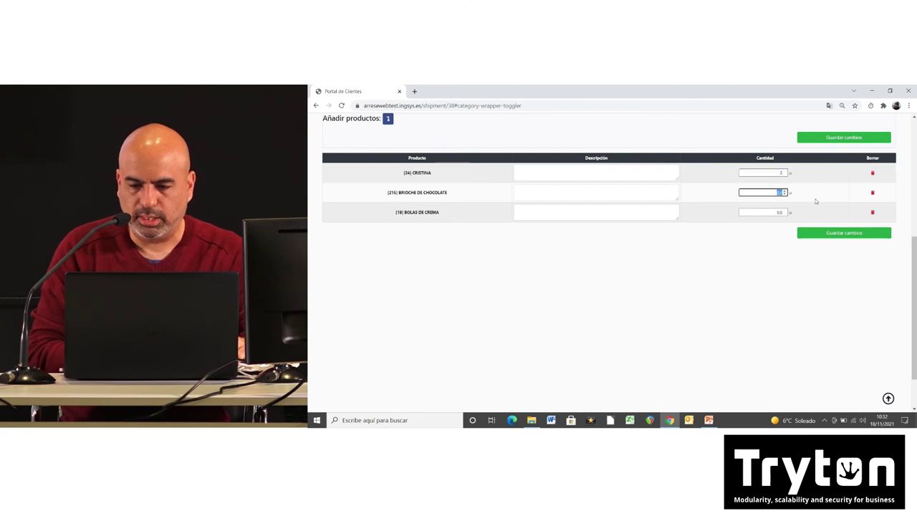
{"action": "key", "text": "Tab"}
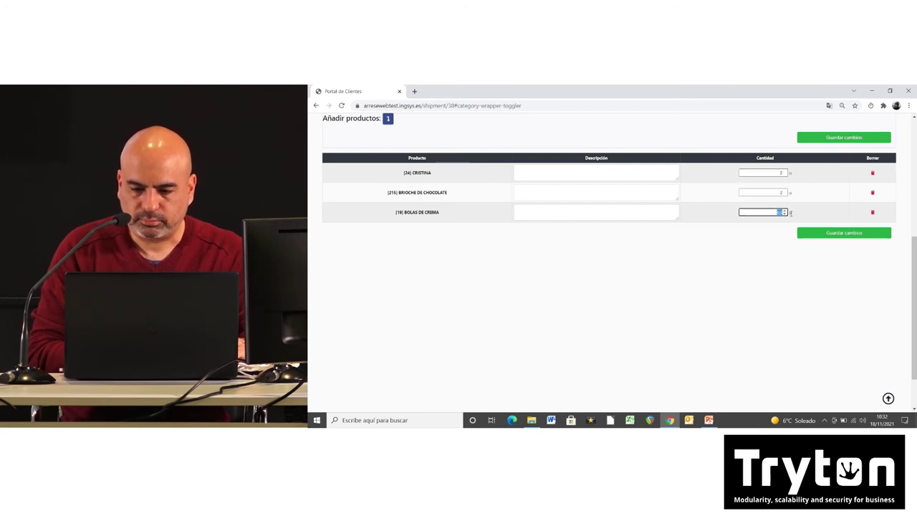
{"action": "type", "text": "4"}
{"action": "left_click", "coordinate": [824, 234]}
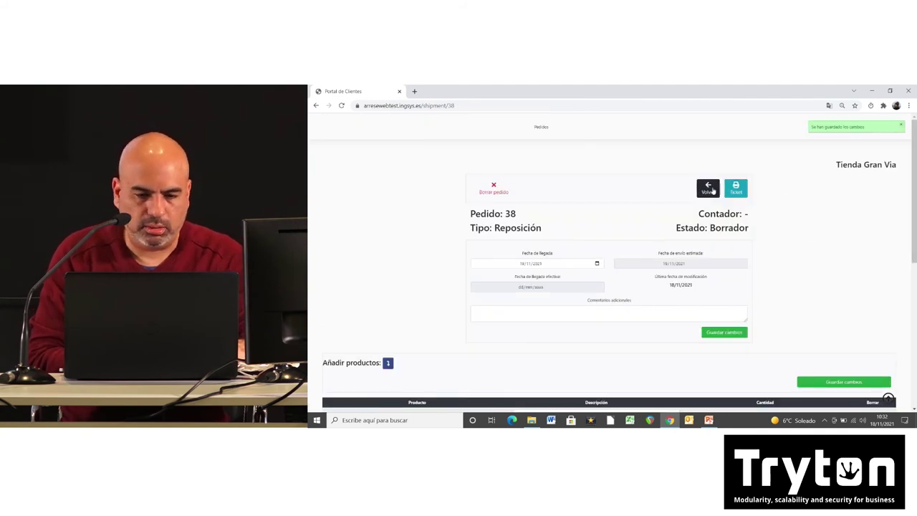
{"action": "scroll", "coordinate": [914, 215], "scroll_direction": "down", "scroll_amount": 2}
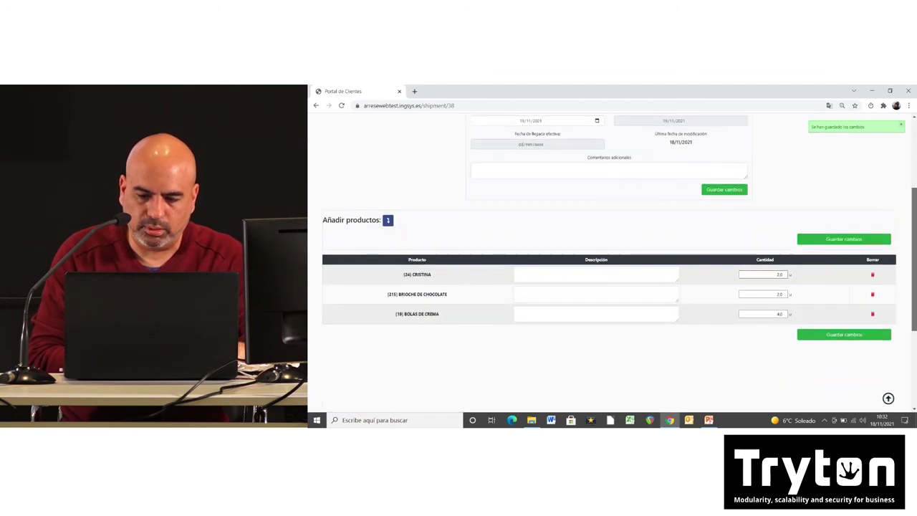
{"action": "scroll", "coordinate": [914, 251], "scroll_direction": "up", "scroll_amount": 1}
{"action": "left_click", "coordinate": [855, 270]}
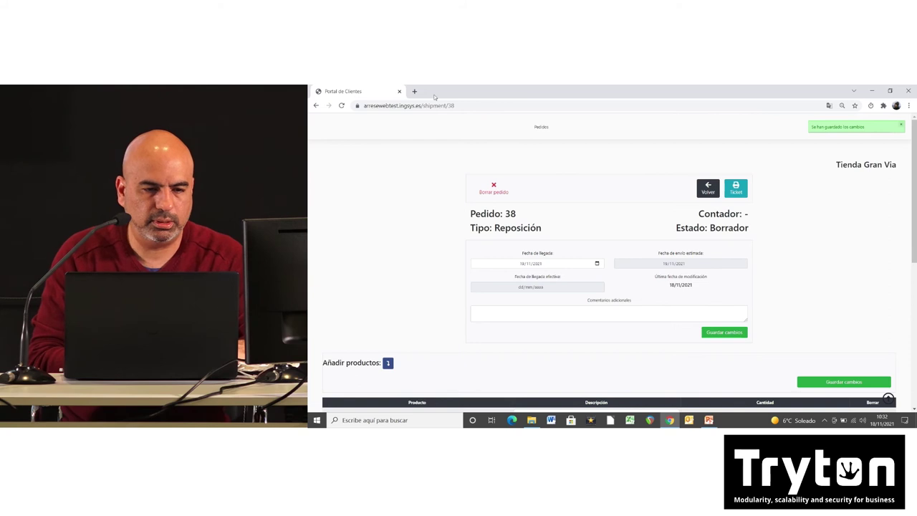
Step: Load arresetest.ingsys.es in a new tab and log in as administrator with the account password
{"action": "left_click", "coordinate": [414, 92]}
{"action": "type", "text": "arresetest.ingsys.es"}
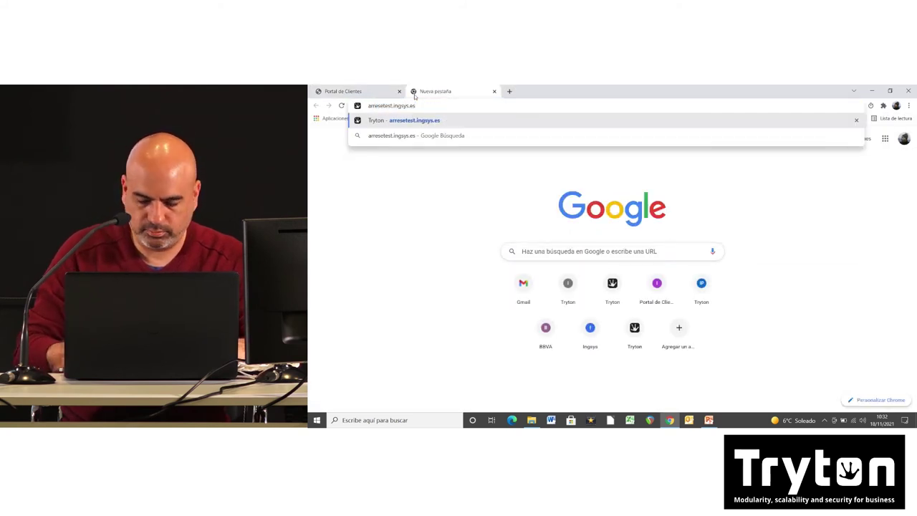
{"action": "key", "text": "Return"}
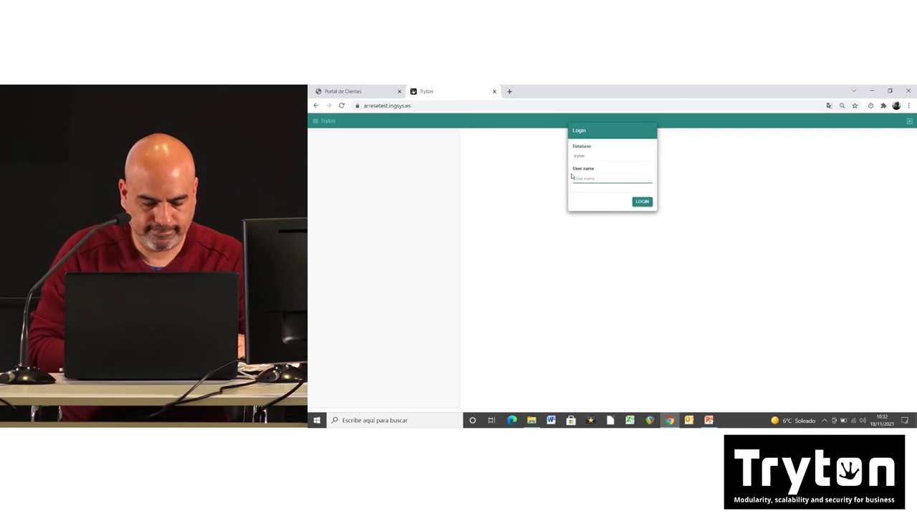
{"action": "left_click", "coordinate": [573, 177]}
{"action": "key", "text": "Return"}
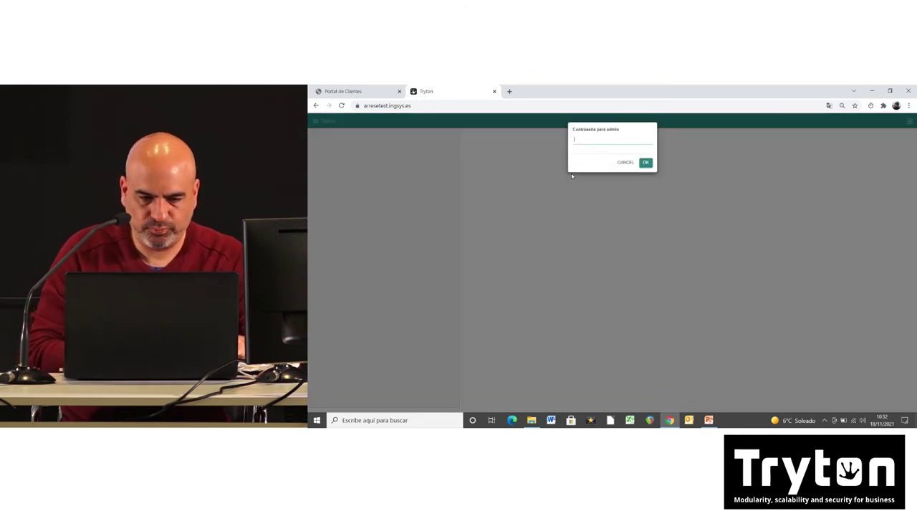
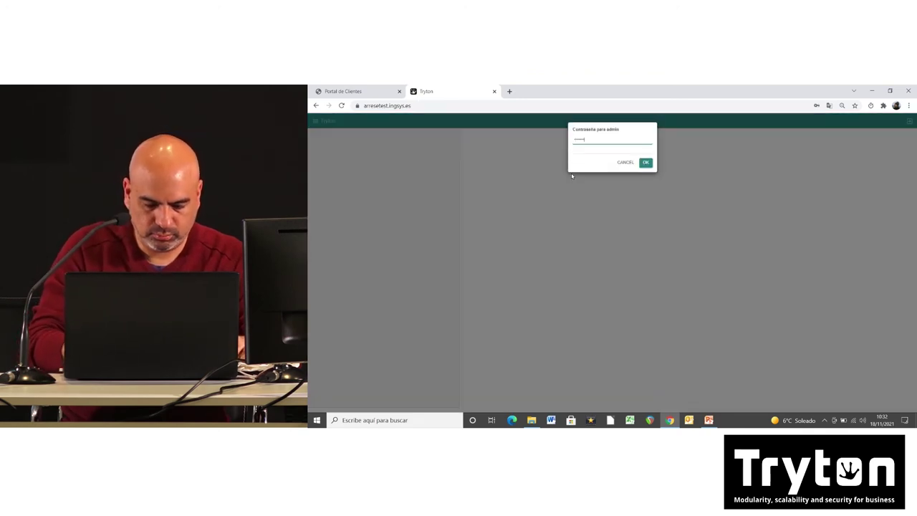
{"action": "key", "text": "Return"}
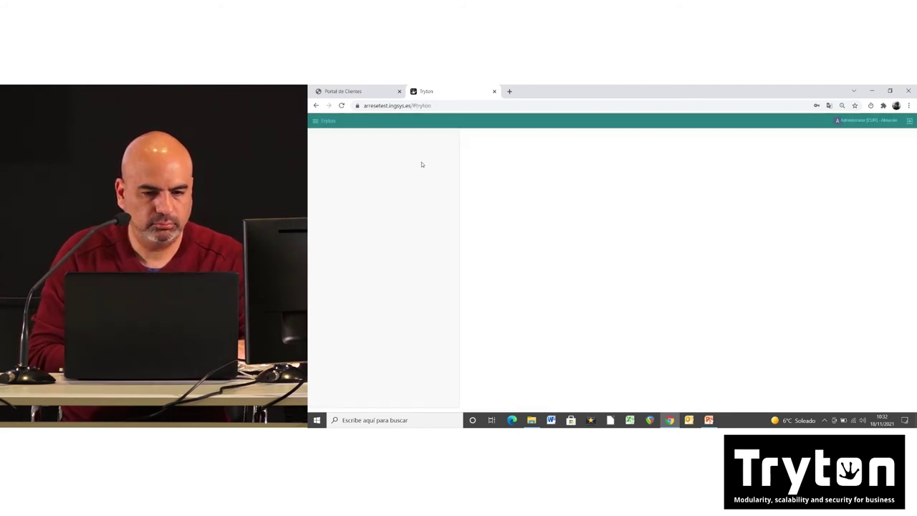
Step: Open the Ventas list by searching the menu for 'ventas'
{"action": "left_click", "coordinate": [371, 122]}
{"action": "type", "text": "ventas"}
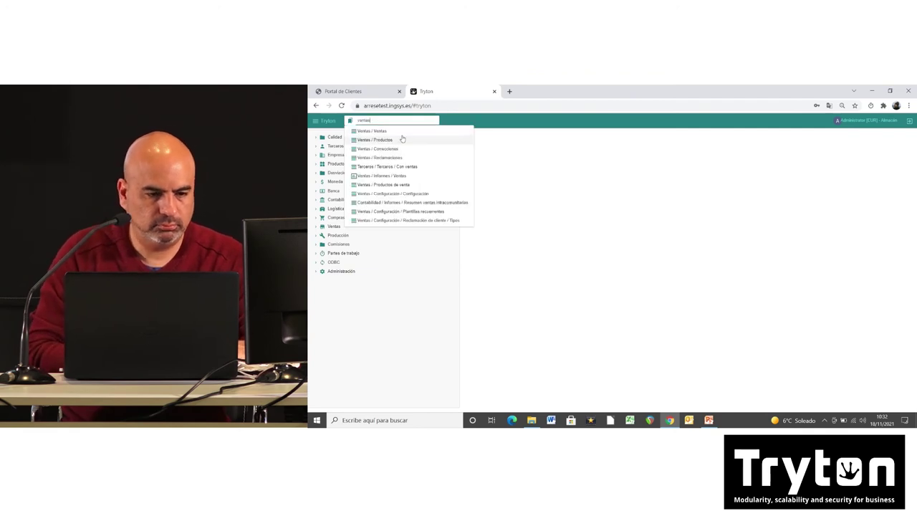
{"action": "left_click", "coordinate": [403, 138]}
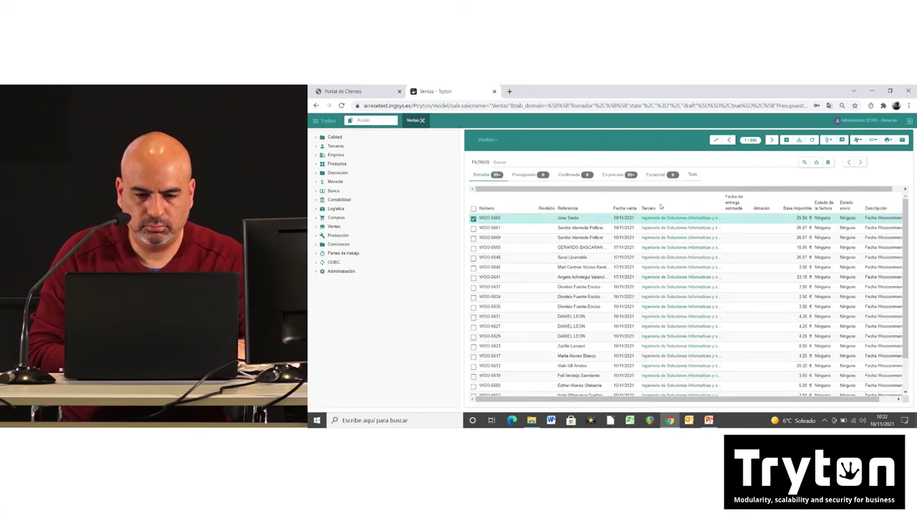
Step: Show in-process sales, review sales 5233 and 5234, then return to the list
{"action": "left_click", "coordinate": [692, 175]}
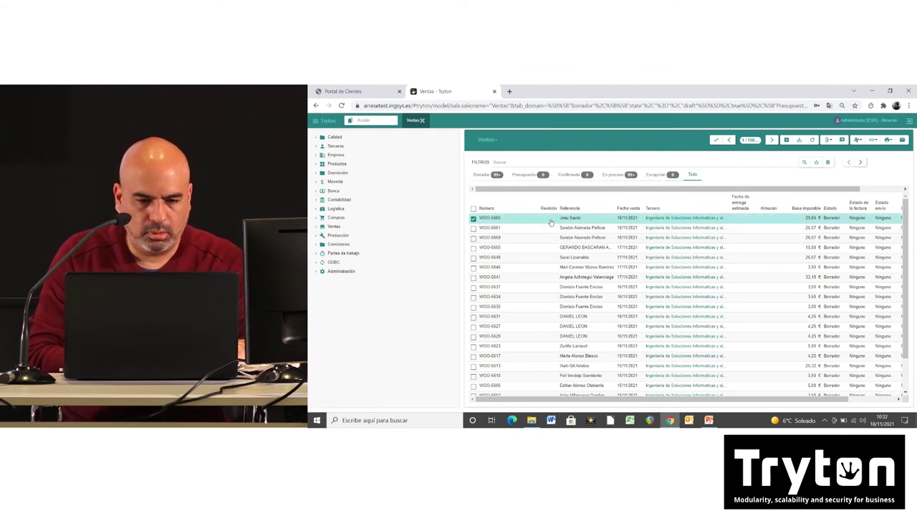
{"action": "left_click", "coordinate": [616, 175]}
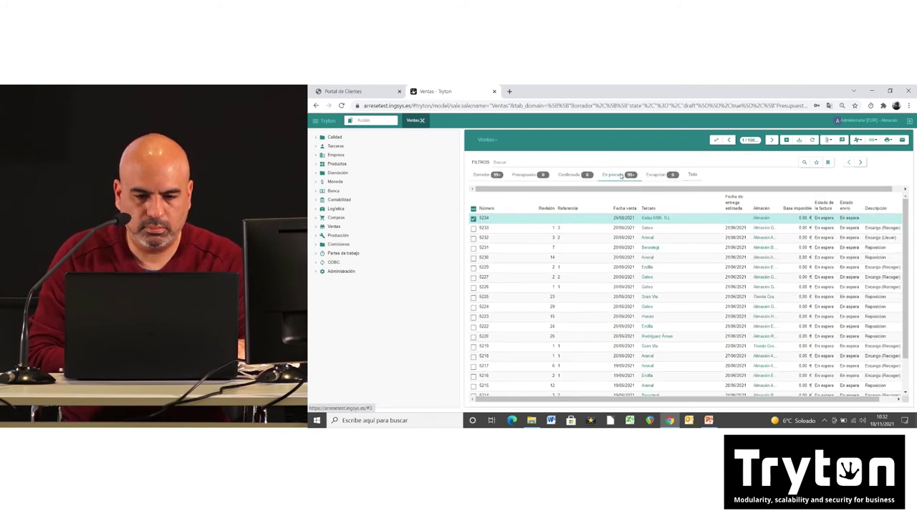
{"action": "left_click", "coordinate": [572, 228]}
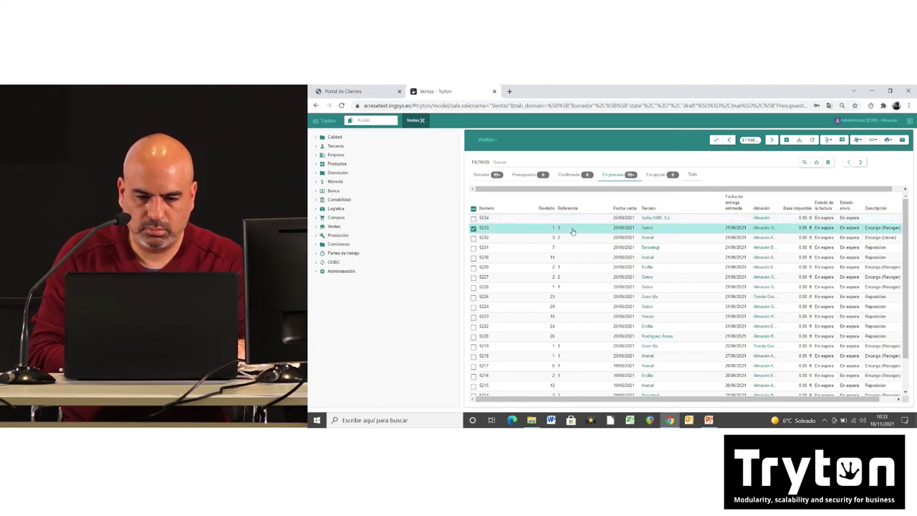
{"action": "double_click", "coordinate": [572, 228]}
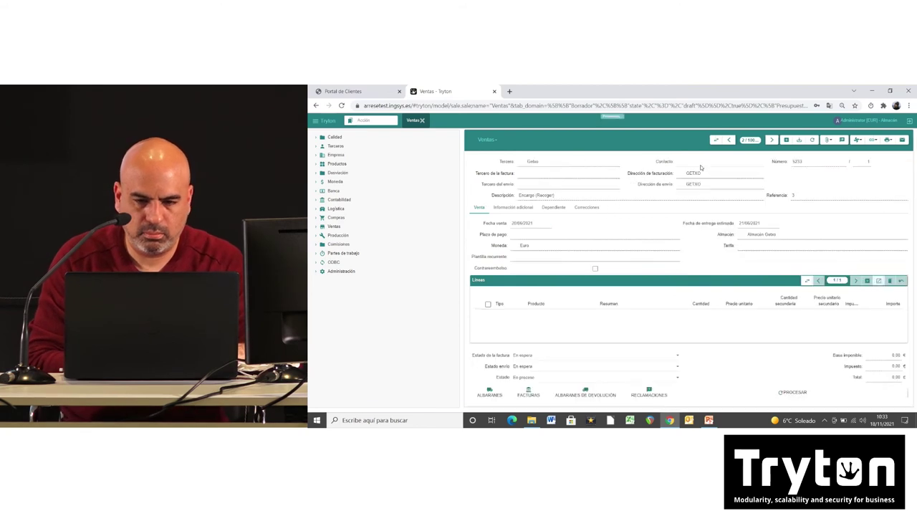
{"action": "left_click", "coordinate": [723, 142]}
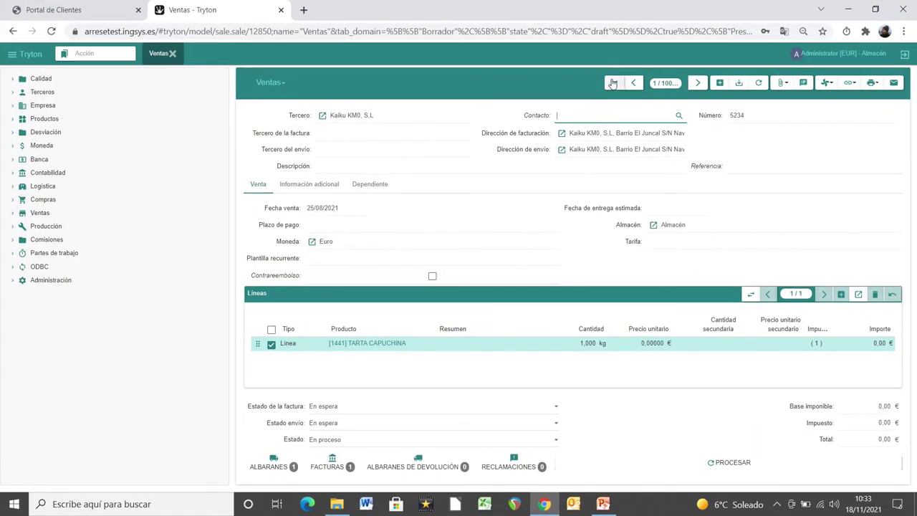
{"action": "left_click", "coordinate": [612, 83]}
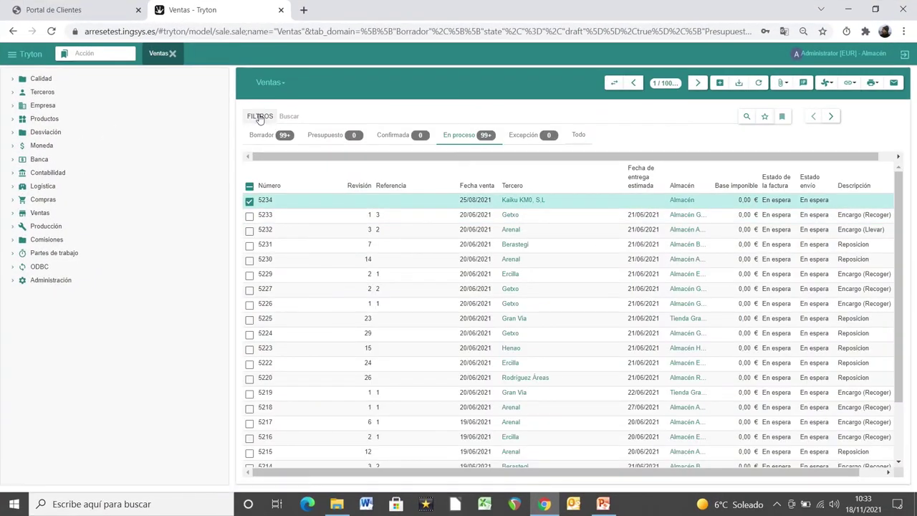
Step: Filter the sales by Fecha venta from 18/11/2021 to 18/11/2021
{"action": "left_click", "coordinate": [260, 117]}
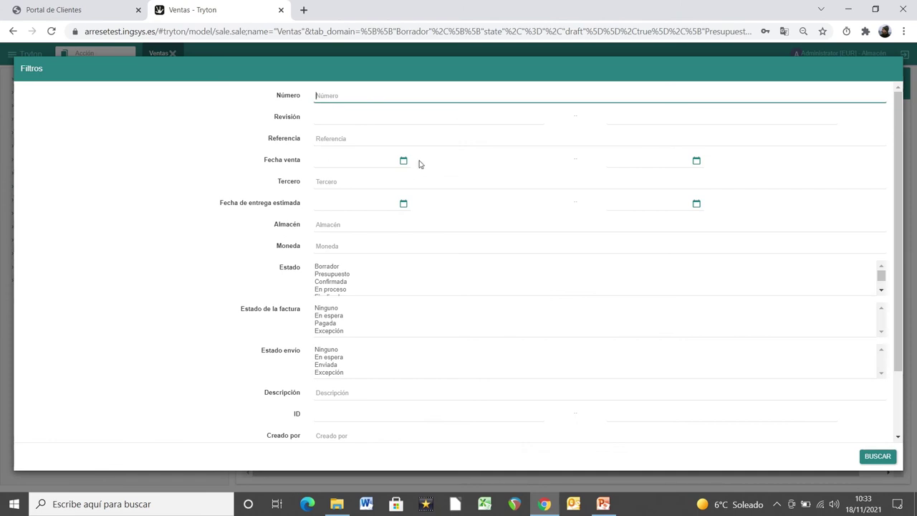
{"action": "left_click", "coordinate": [404, 161]}
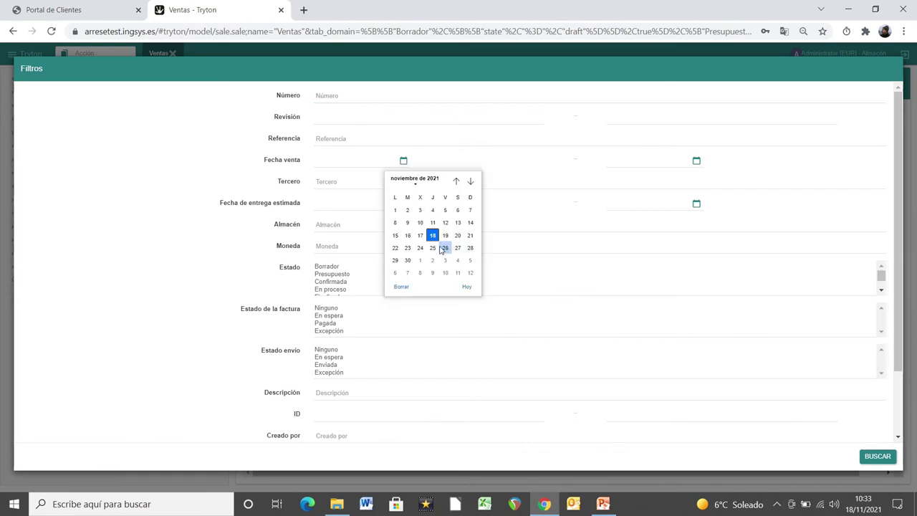
{"action": "left_click", "coordinate": [434, 237]}
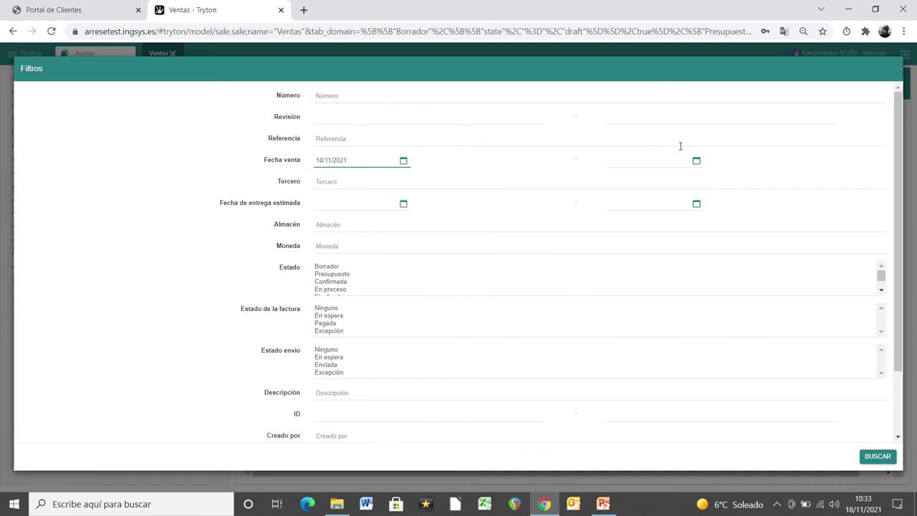
{"action": "left_click", "coordinate": [696, 161]}
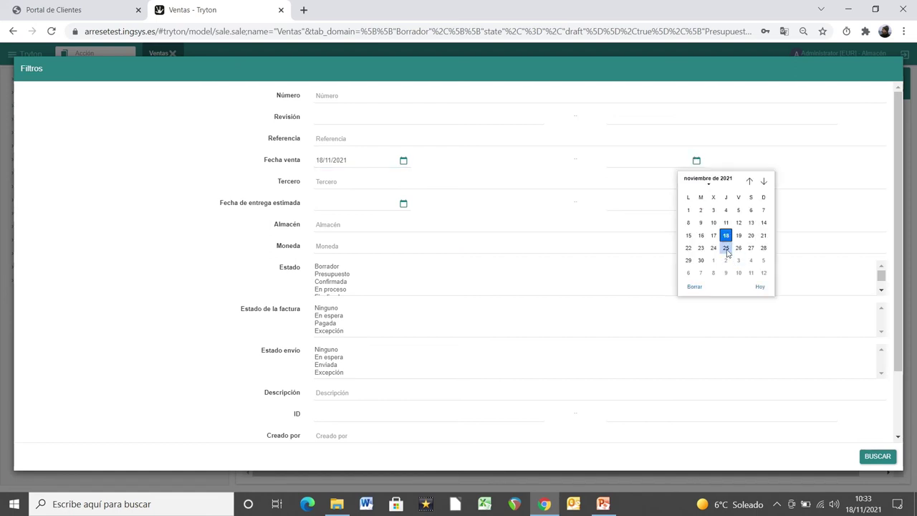
{"action": "left_click", "coordinate": [726, 237]}
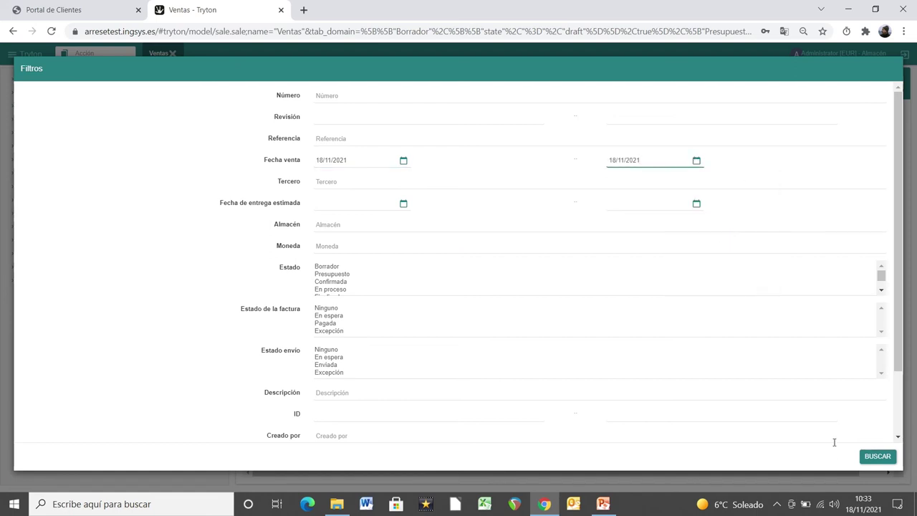
{"action": "left_click", "coordinate": [877, 456]}
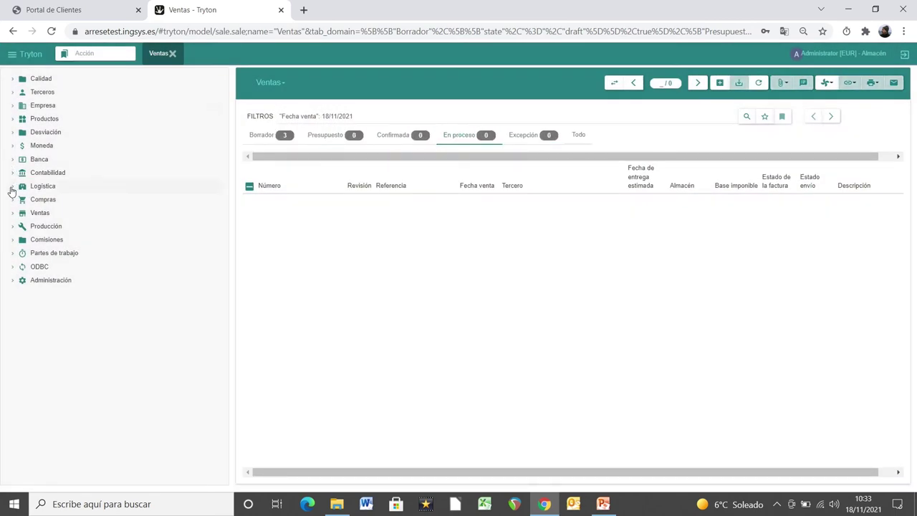
Step: Open Logística > Albaranes internos, limited to Borrador shipments, in list view
{"action": "left_click", "coordinate": [12, 188]}
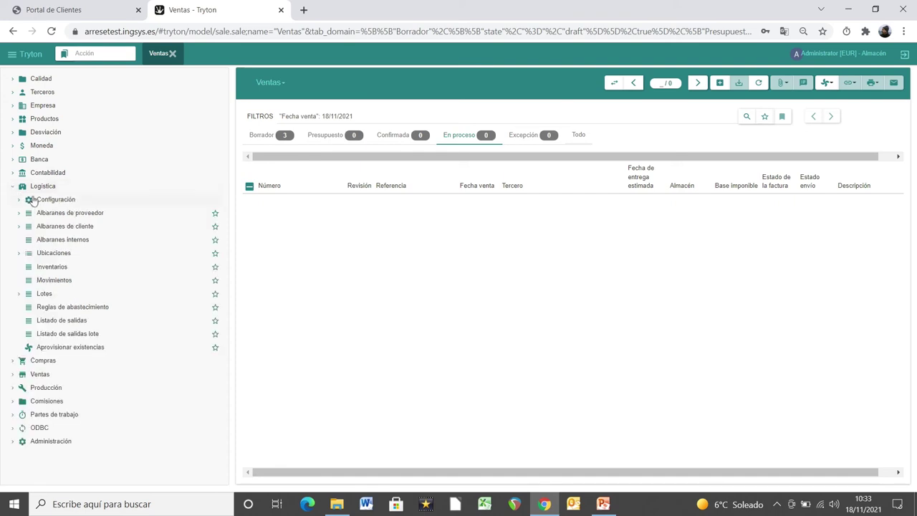
{"action": "left_click", "coordinate": [78, 239]}
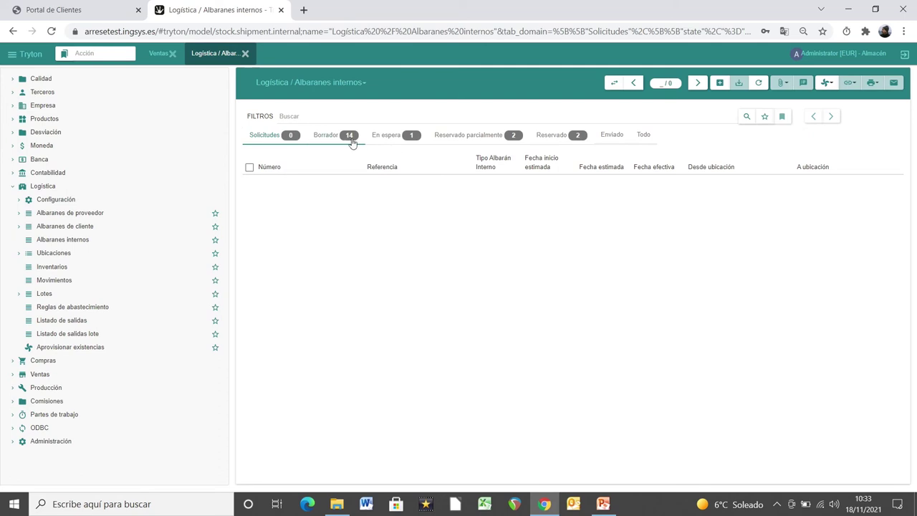
{"action": "left_click", "coordinate": [349, 138]}
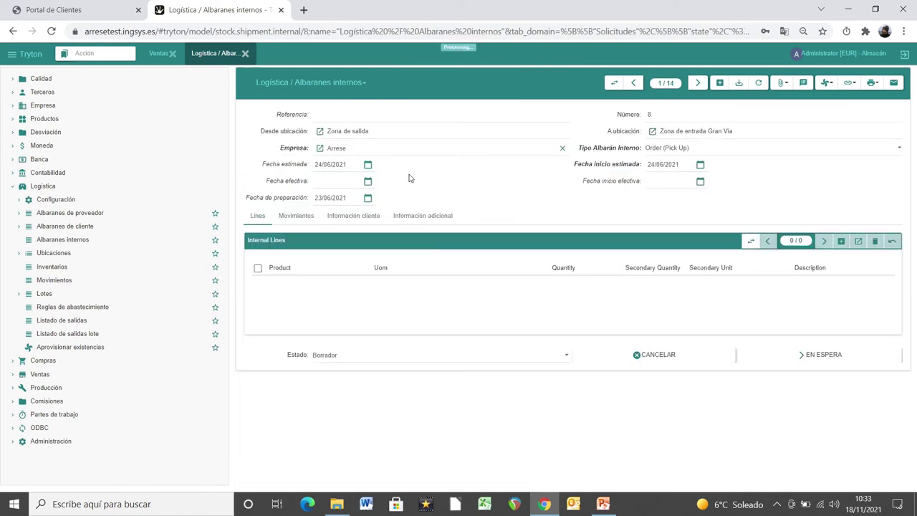
{"action": "left_click", "coordinate": [616, 83]}
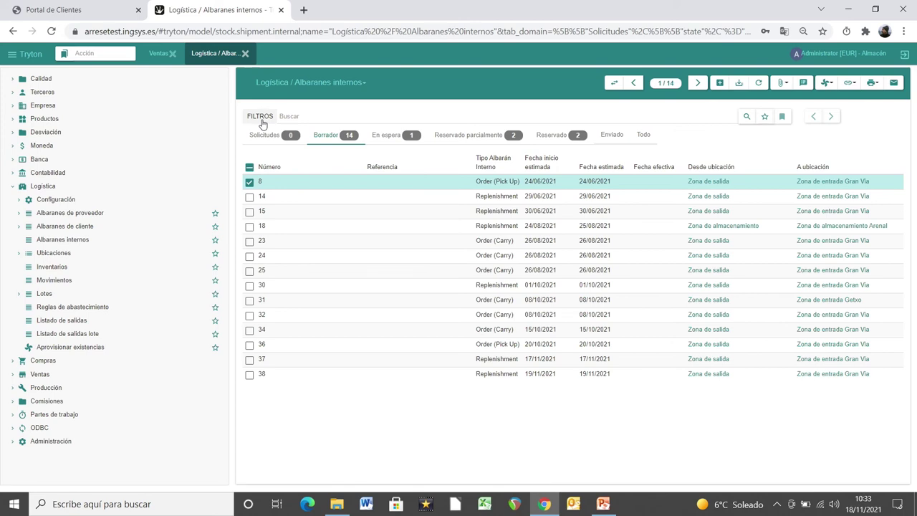
Step: Filter internal shipments by Fecha efectiva 18/11/2021 to 18/11/2021
{"action": "left_click", "coordinate": [261, 118]}
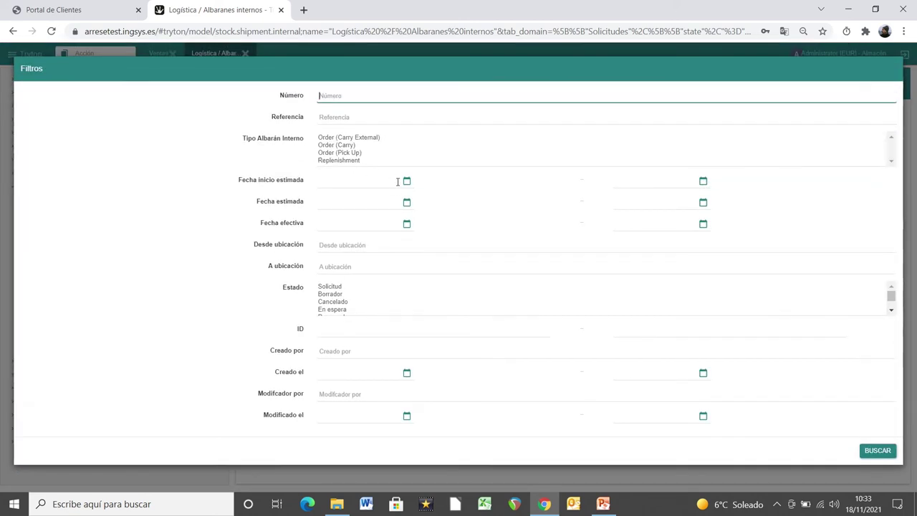
{"action": "left_click", "coordinate": [406, 224]}
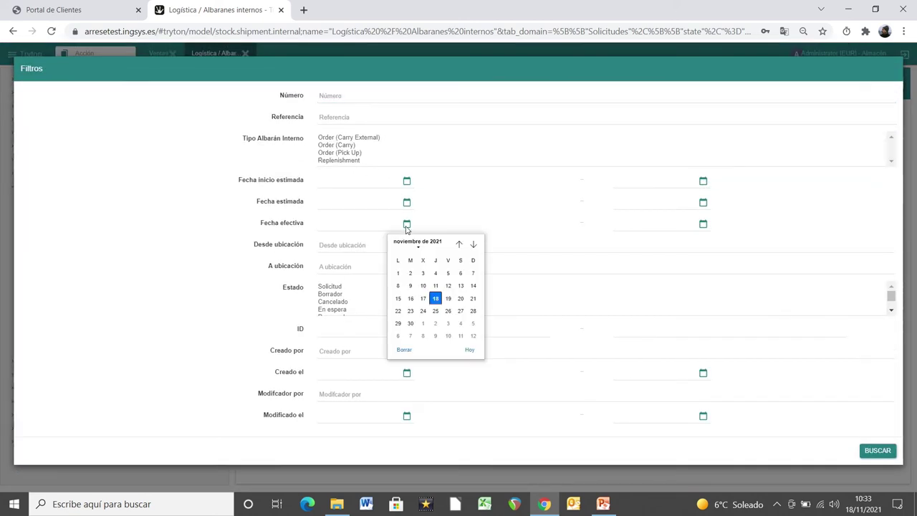
{"action": "left_click", "coordinate": [435, 299]}
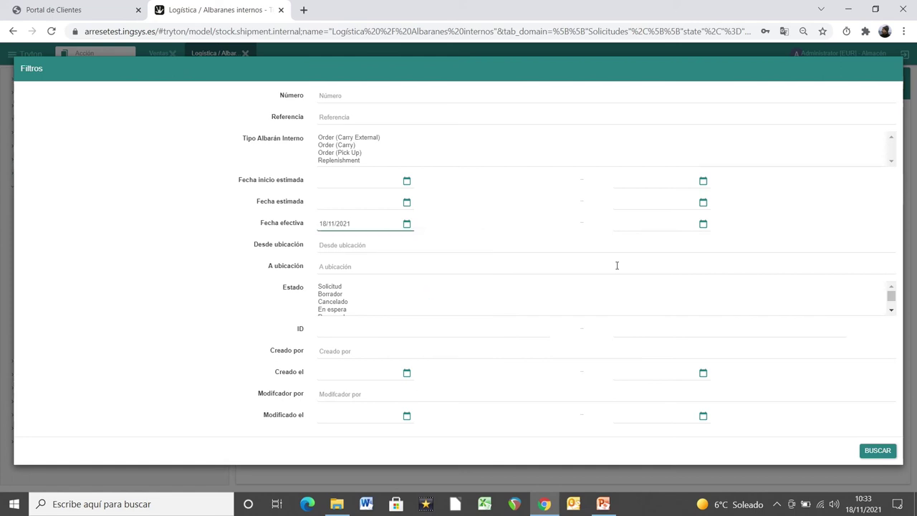
{"action": "left_click", "coordinate": [703, 223]}
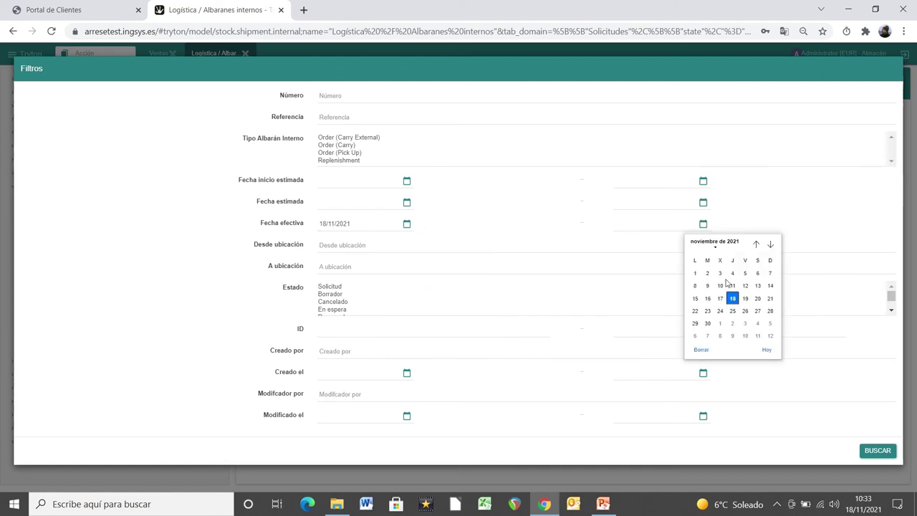
{"action": "left_click", "coordinate": [735, 302]}
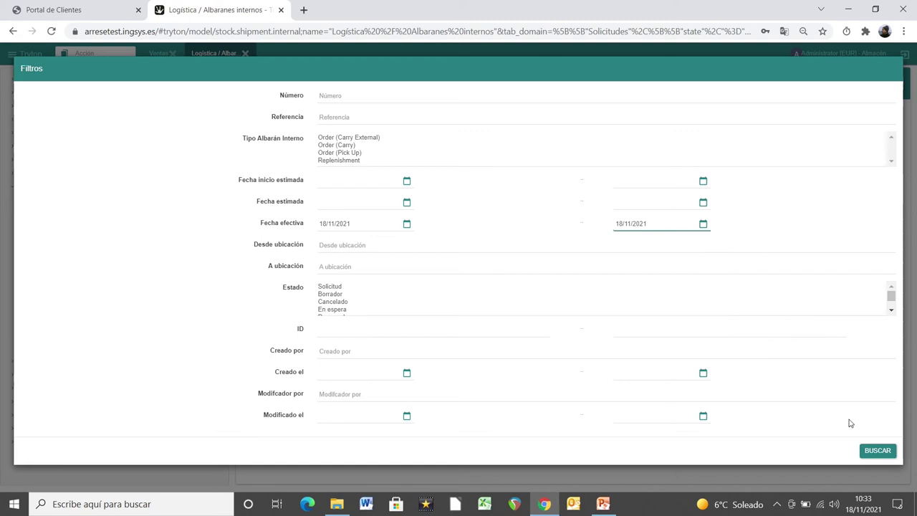
{"action": "left_click", "coordinate": [877, 450]}
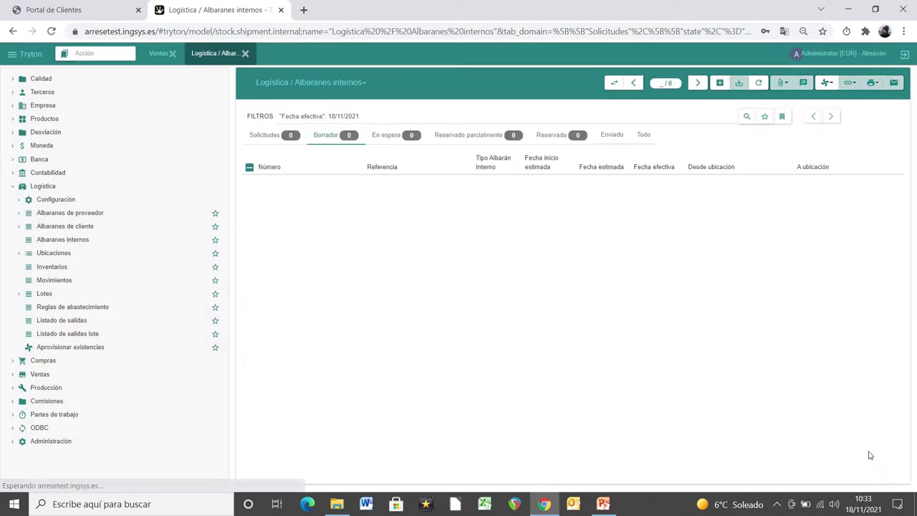
Step: Clear the date filter, show every state and sort by Fecha estimada
{"action": "left_click", "coordinate": [640, 135]}
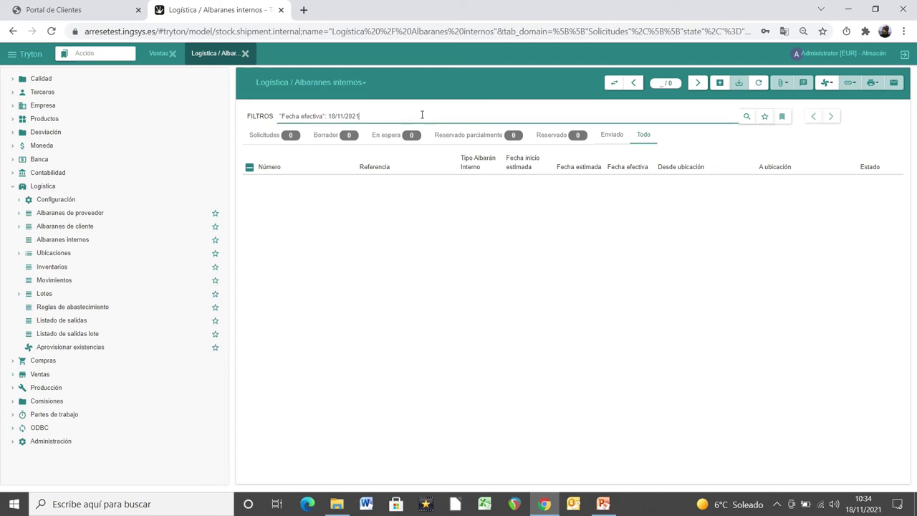
{"action": "left_click_drag", "start_coordinate": [420, 116], "coordinate": [227, 93]}
{"action": "key", "text": "BackSpace"}
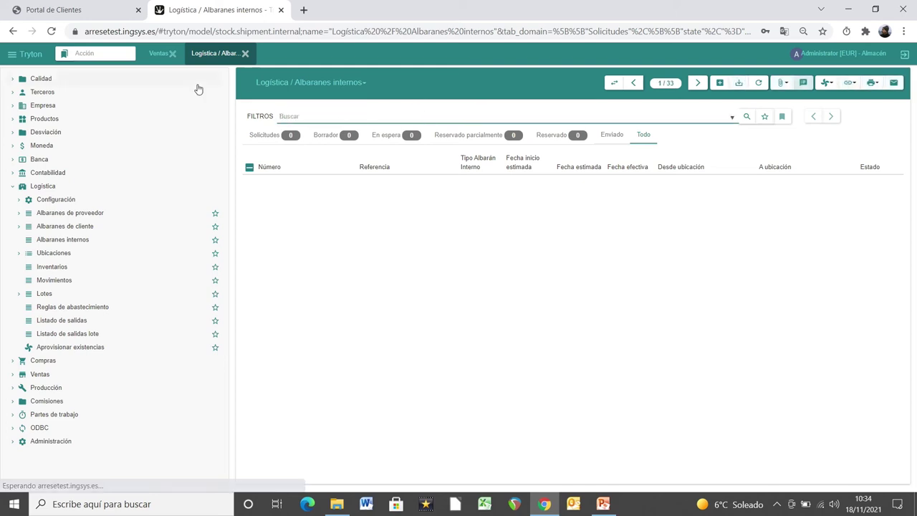
{"action": "left_click", "coordinate": [612, 136]}
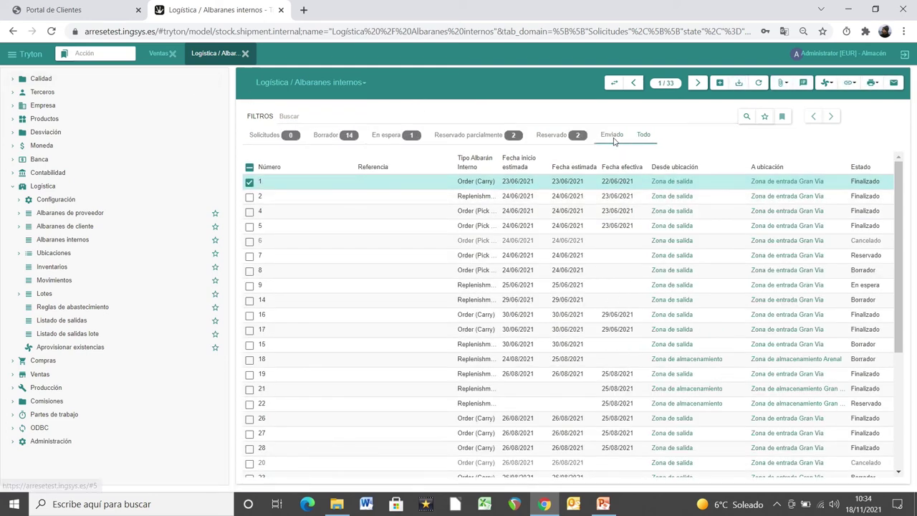
{"action": "left_click", "coordinate": [644, 135]}
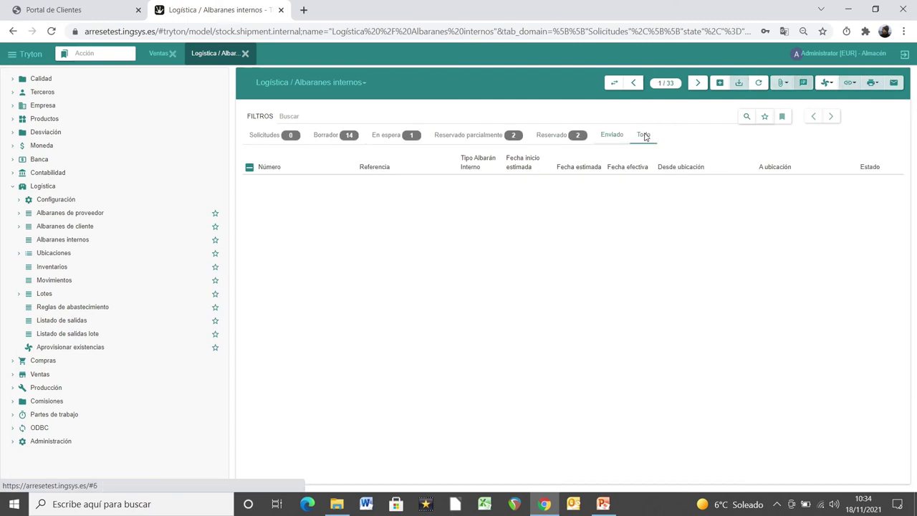
{"action": "left_click", "coordinate": [517, 162]}
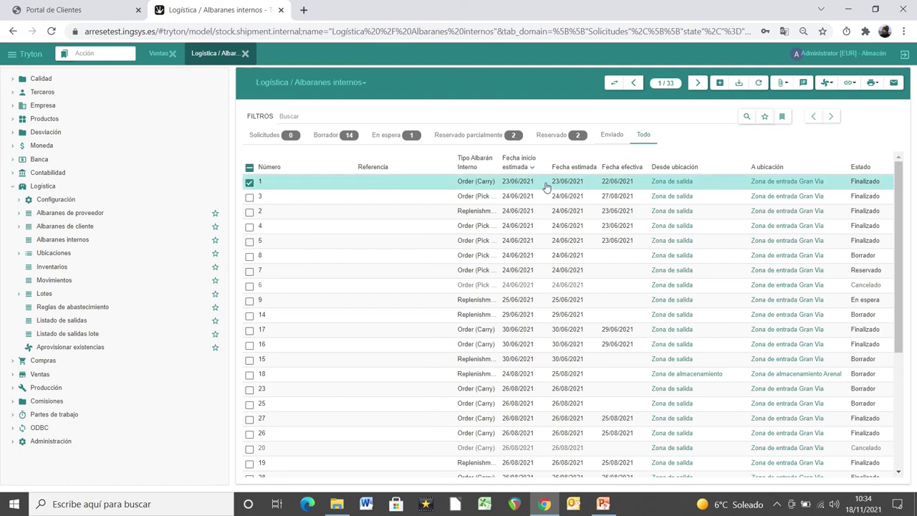
{"action": "left_click", "coordinate": [574, 167]}
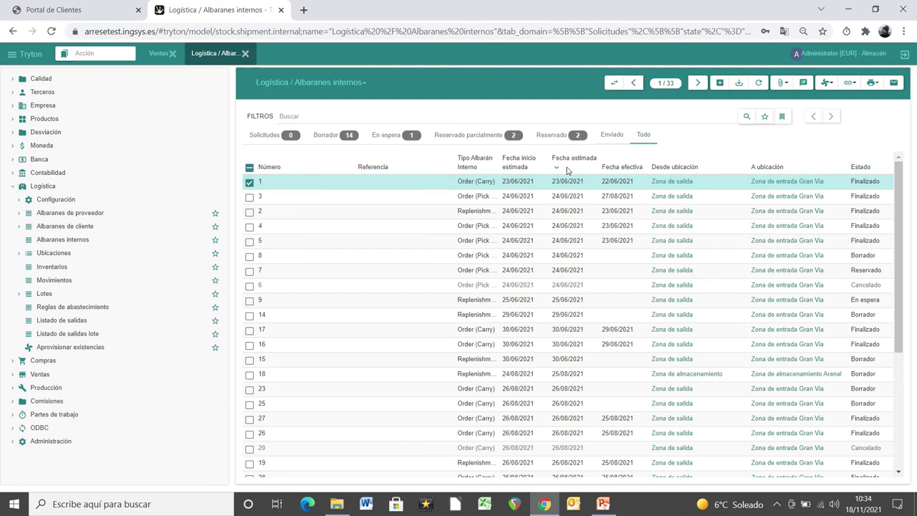
{"action": "left_click_drag", "start_coordinate": [900, 207], "coordinate": [904, 139]}
Step: Save order 38 in Portal de Clientes, then go back to Tryton's internal shipments
{"action": "left_click", "coordinate": [104, 7]}
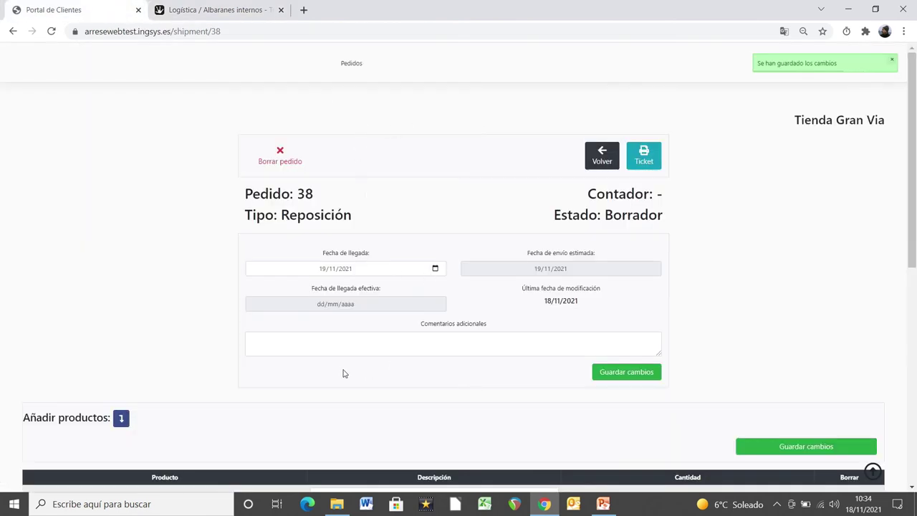
{"action": "left_click_drag", "start_coordinate": [912, 229], "coordinate": [913, 343]}
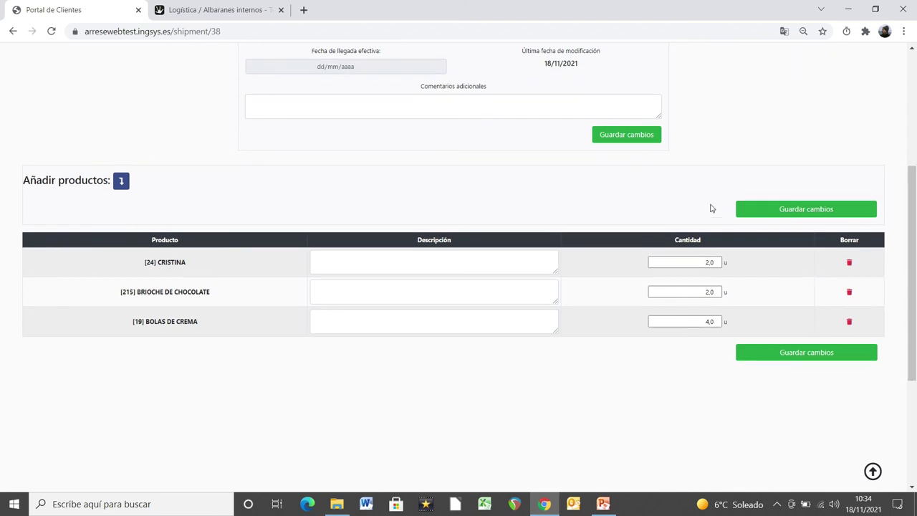
{"action": "left_click", "coordinate": [621, 139]}
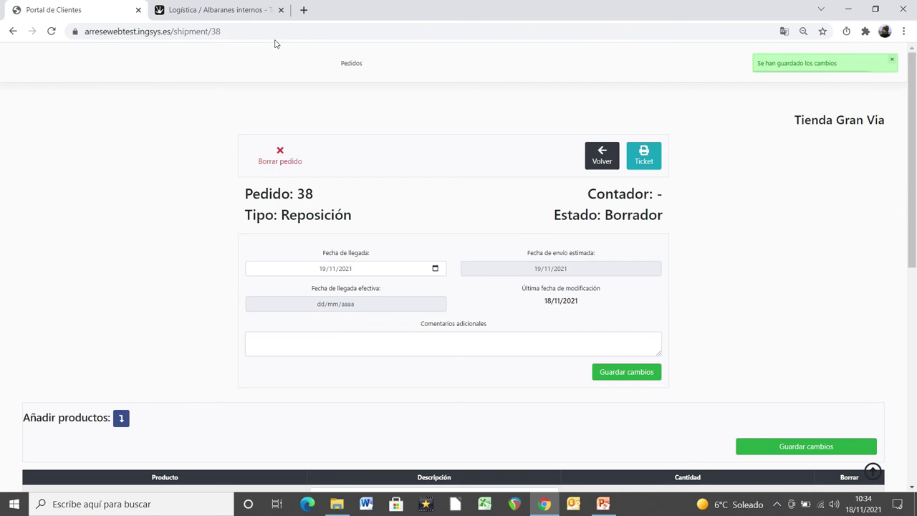
{"action": "left_click", "coordinate": [226, 18]}
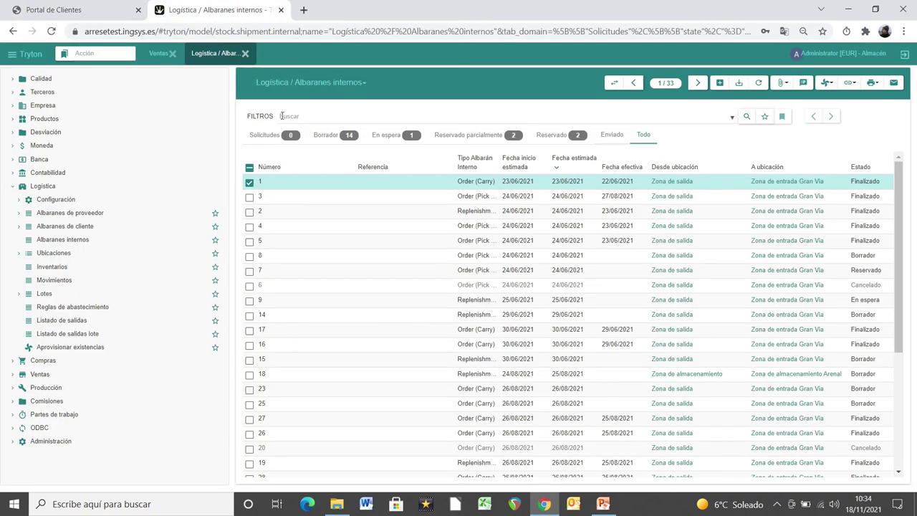
Step: Search for internal shipment 38, open it and inspect its Movimientos tab, then open a new browser tab
{"action": "left_click", "coordinate": [286, 116]}
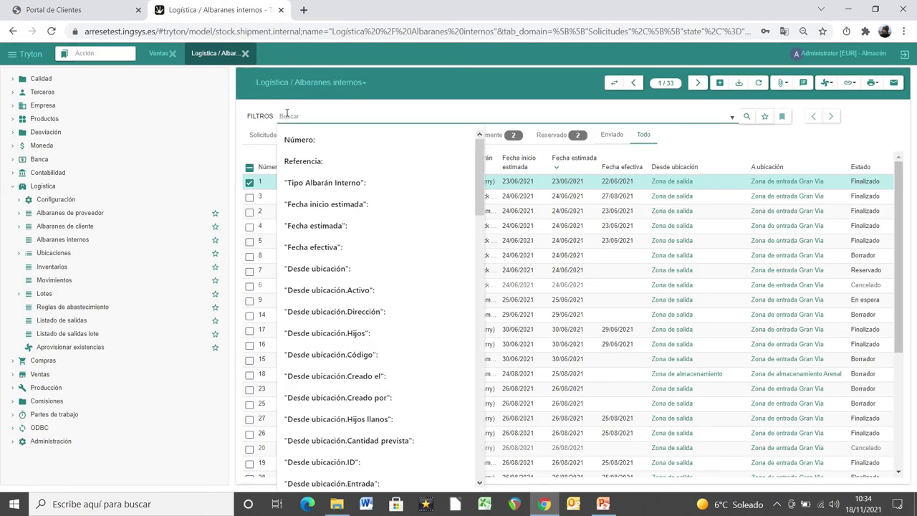
{"action": "type", "text": "38"}
{"action": "key", "text": "Return"}
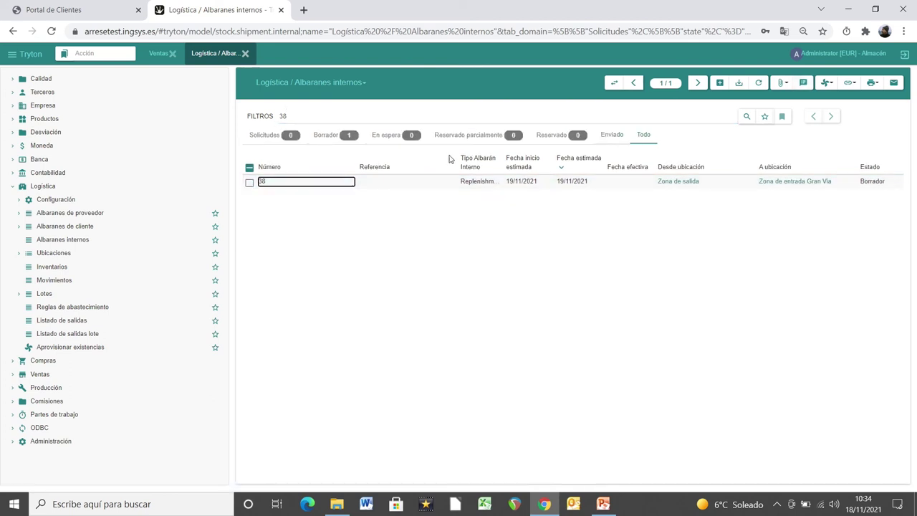
{"action": "double_click", "coordinate": [430, 181]}
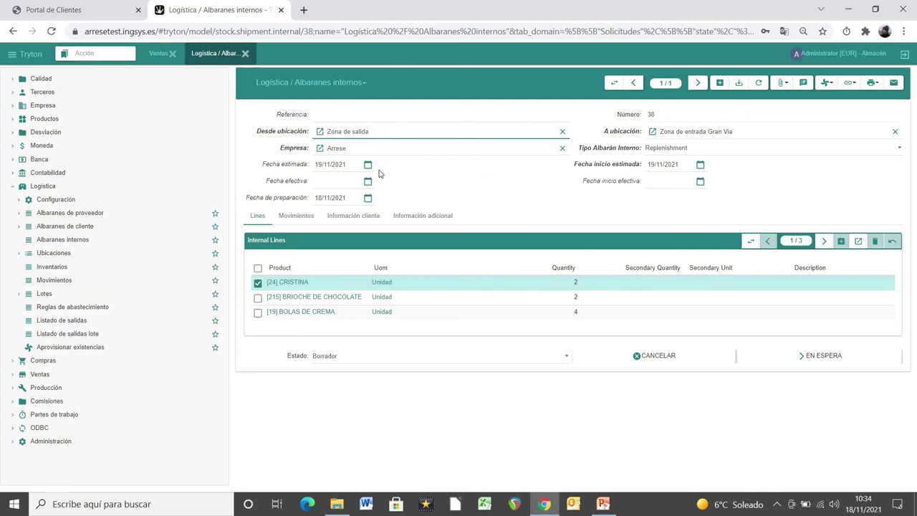
{"action": "left_click", "coordinate": [308, 216]}
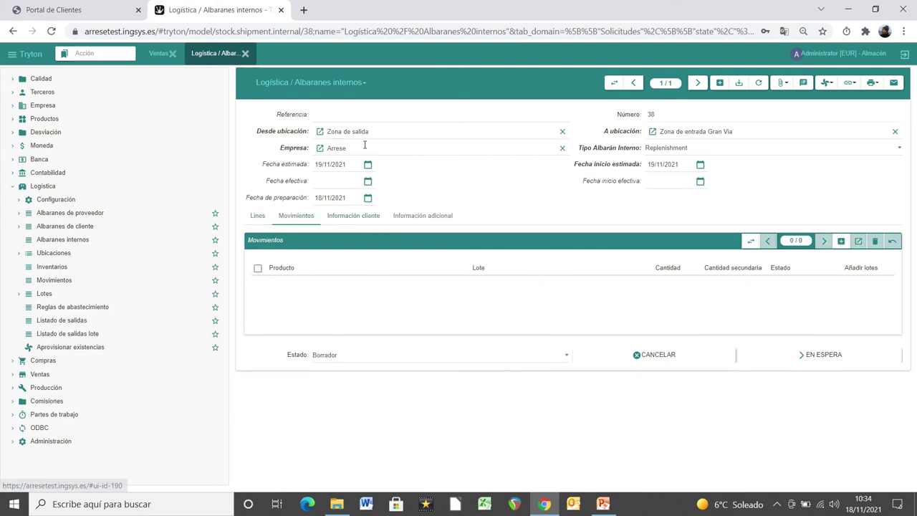
{"action": "left_click", "coordinate": [304, 10]}
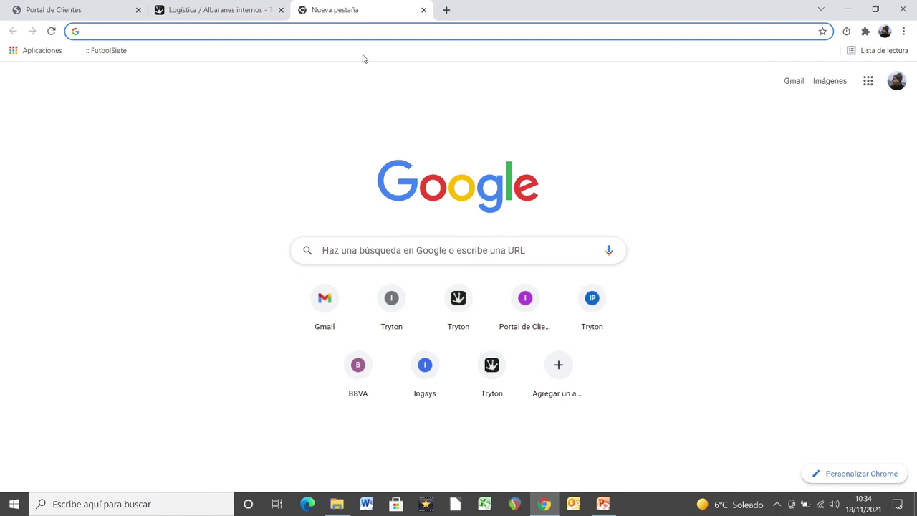
Step: Go to the traza traceability app and log in with the saved username and password
{"action": "type", "text": "arre"}
{"action": "key", "text": "Right"}
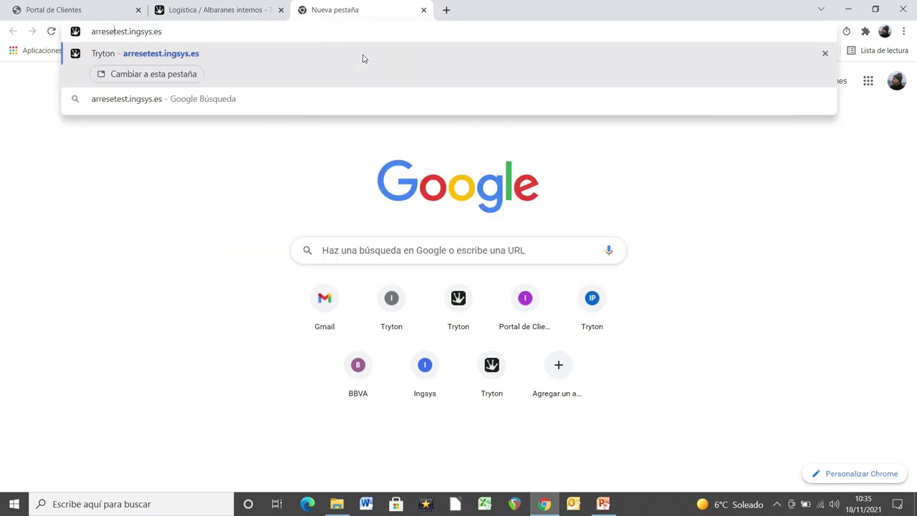
{"action": "type", "text": "traza"}
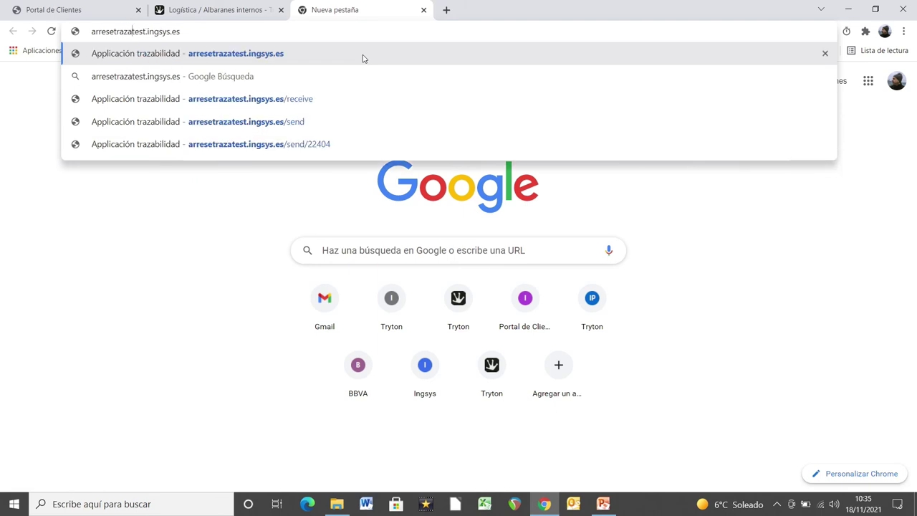
{"action": "key", "text": "Return"}
{"action": "left_click", "coordinate": [315, 177]}
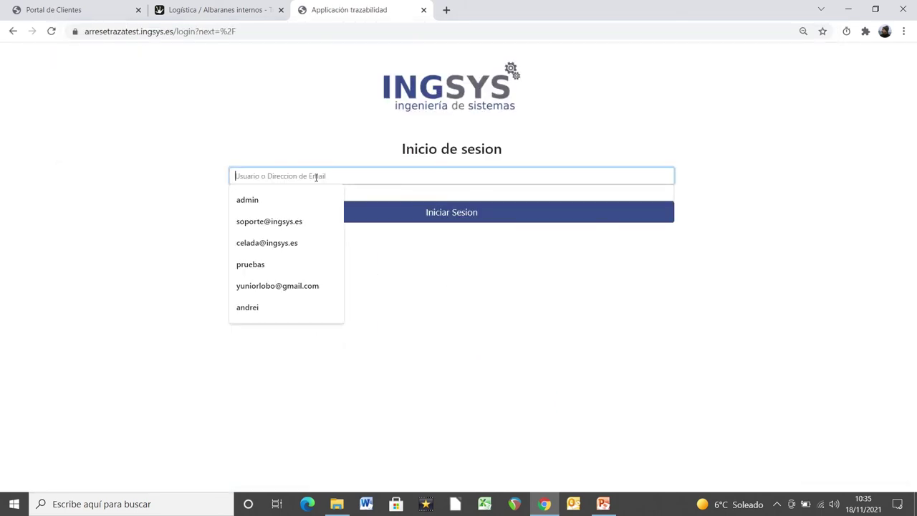
{"action": "left_click", "coordinate": [265, 201]}
{"action": "left_click", "coordinate": [260, 193]}
{"action": "type", "text": "••••••"}
{"action": "key", "text": "Return"}
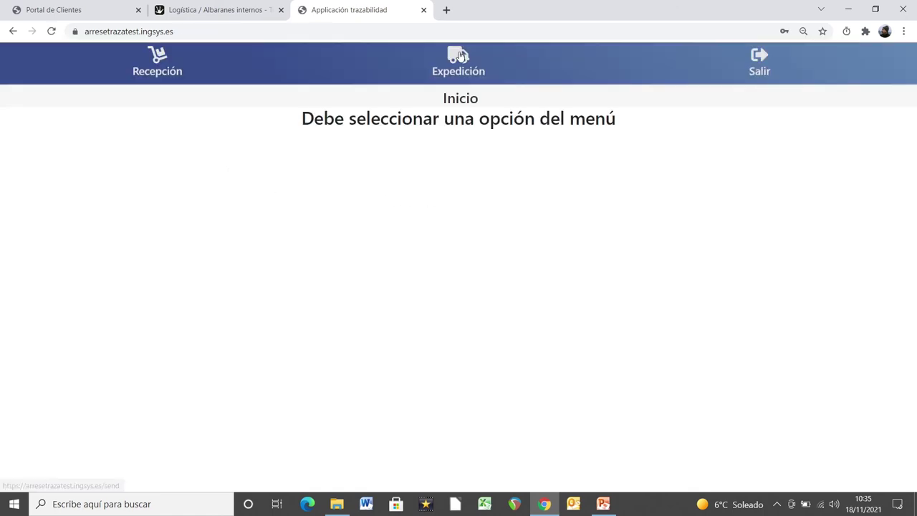
Step: Check internal shipments on the Expedición page, then return to Tryton shipment 38
{"action": "left_click", "coordinate": [459, 56]}
{"action": "left_click", "coordinate": [111, 244]}
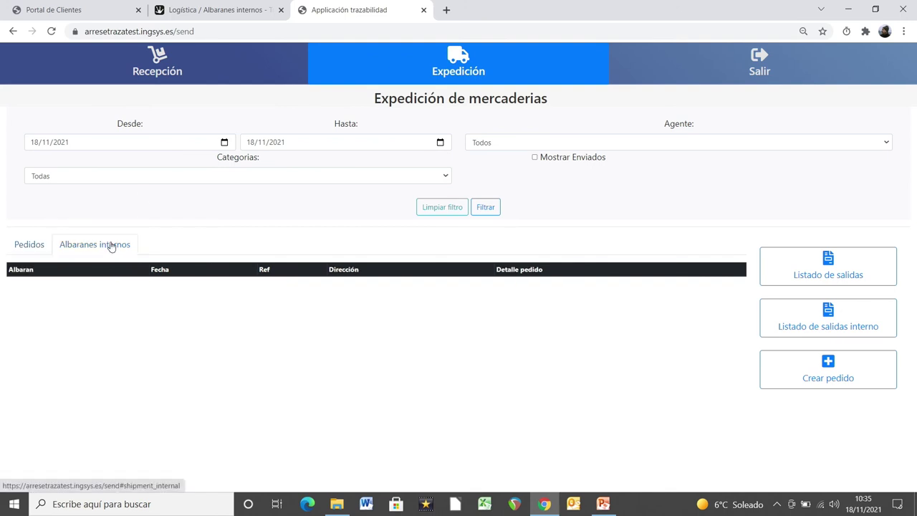
{"action": "left_click", "coordinate": [441, 145]}
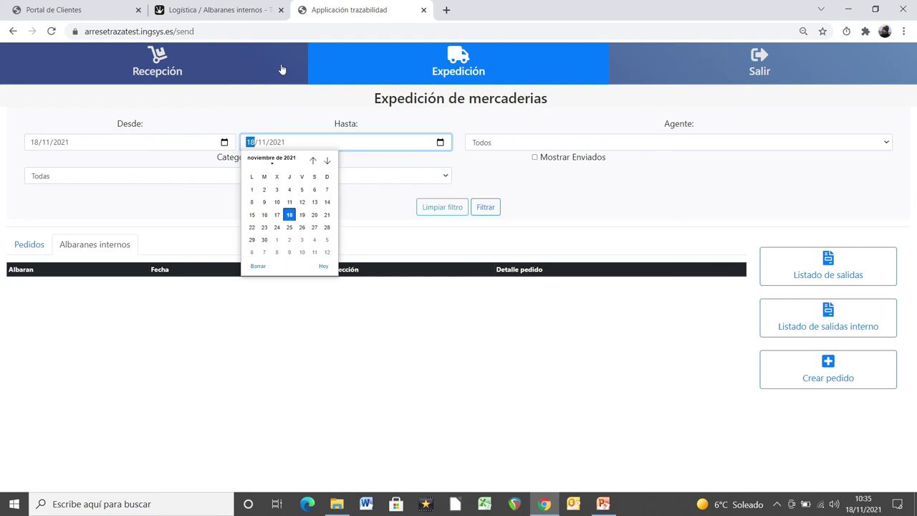
{"action": "left_click", "coordinate": [219, 9]}
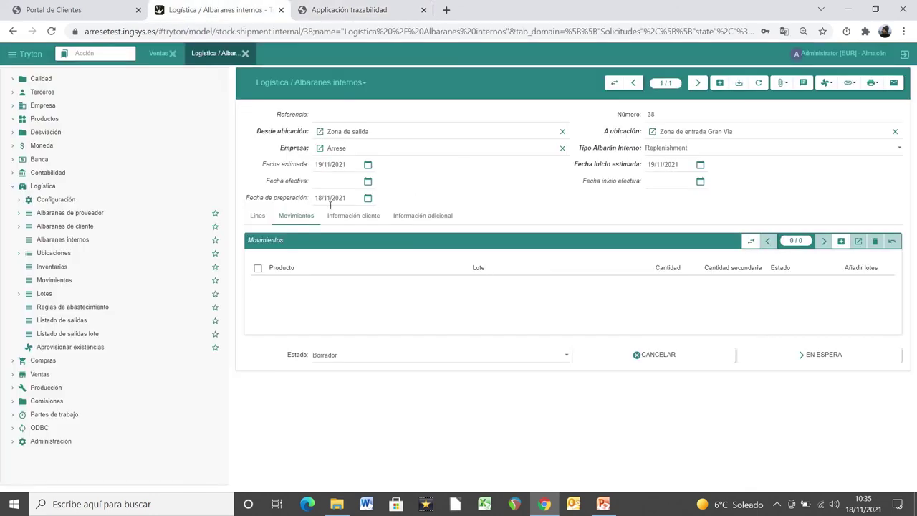
Step: Move shipment 38 to En espera and recheck internal shipments on the trazabilidad Expedición page
{"action": "left_click", "coordinate": [336, 216]}
{"action": "left_click", "coordinate": [260, 216]}
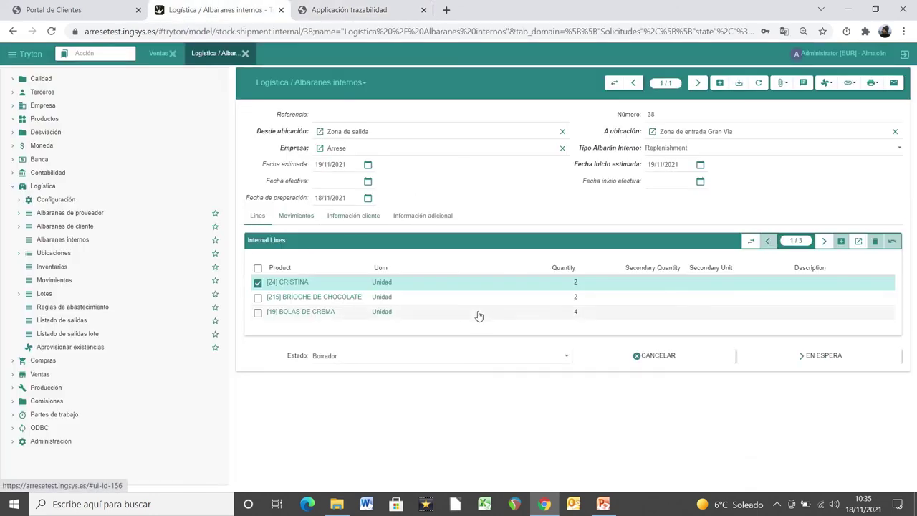
{"action": "left_click", "coordinate": [772, 363]}
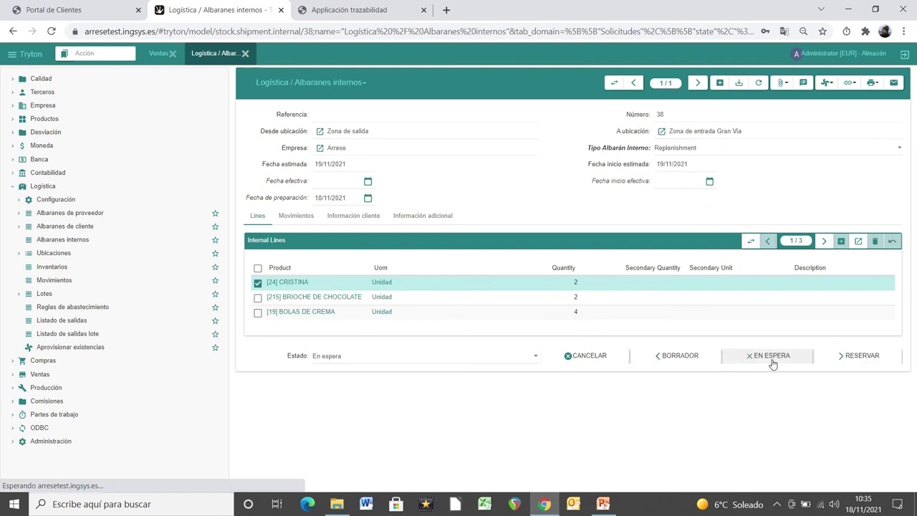
{"action": "left_click", "coordinate": [331, 8]}
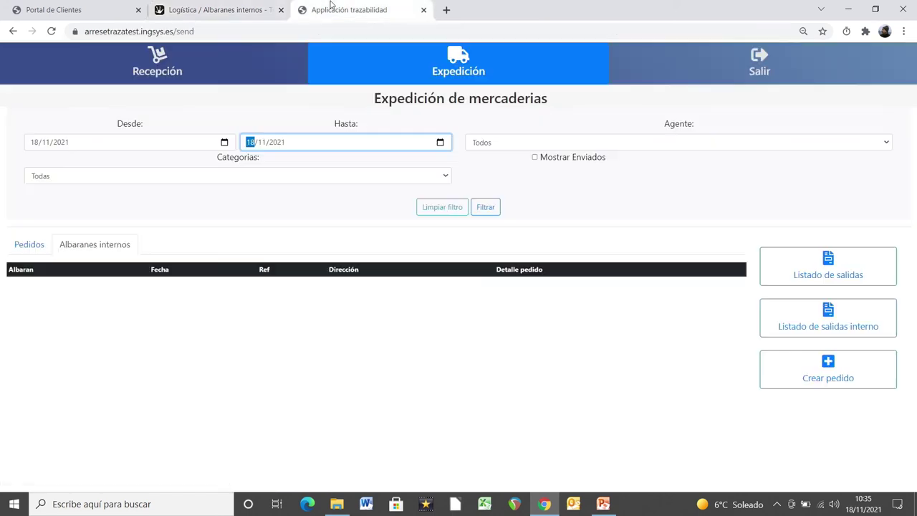
{"action": "left_click", "coordinate": [456, 62]}
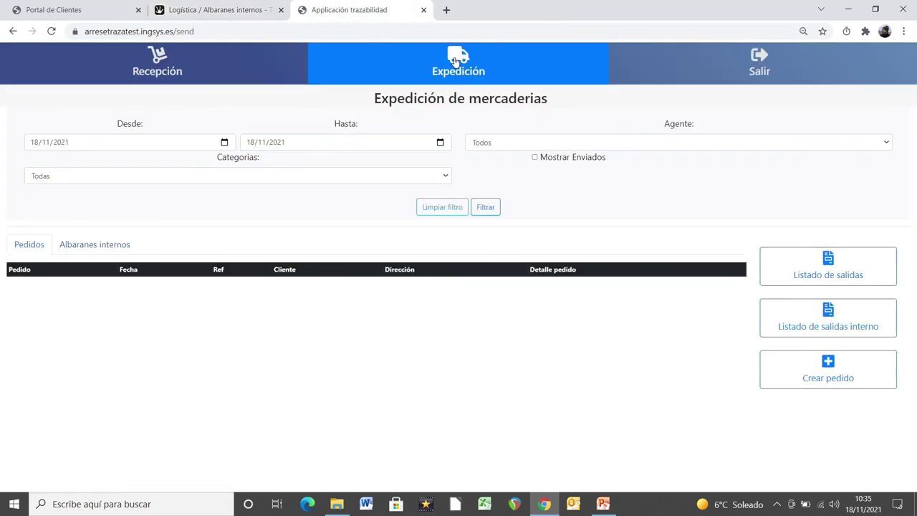
{"action": "left_click", "coordinate": [91, 251]}
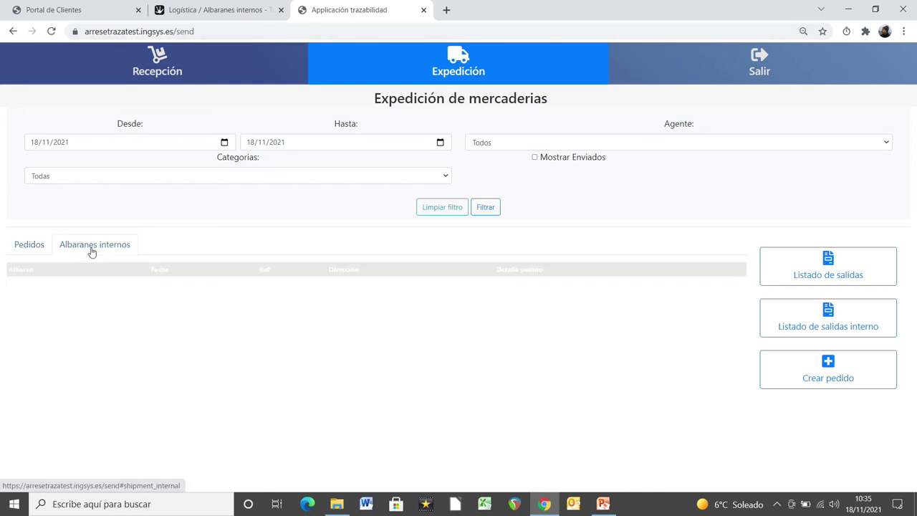
Step: Reserve shipment 38, then show the orders list in the trazabilidad app
{"action": "left_click", "coordinate": [201, 8]}
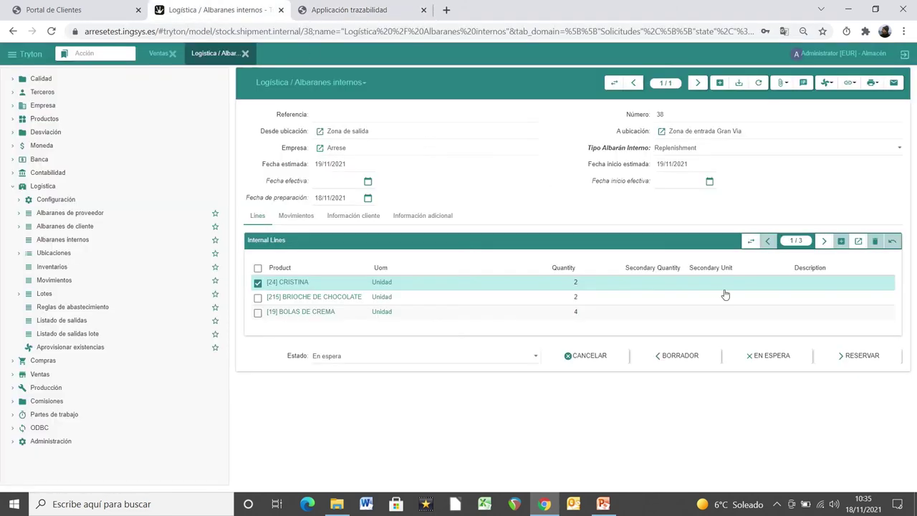
{"action": "left_click", "coordinate": [831, 360]}
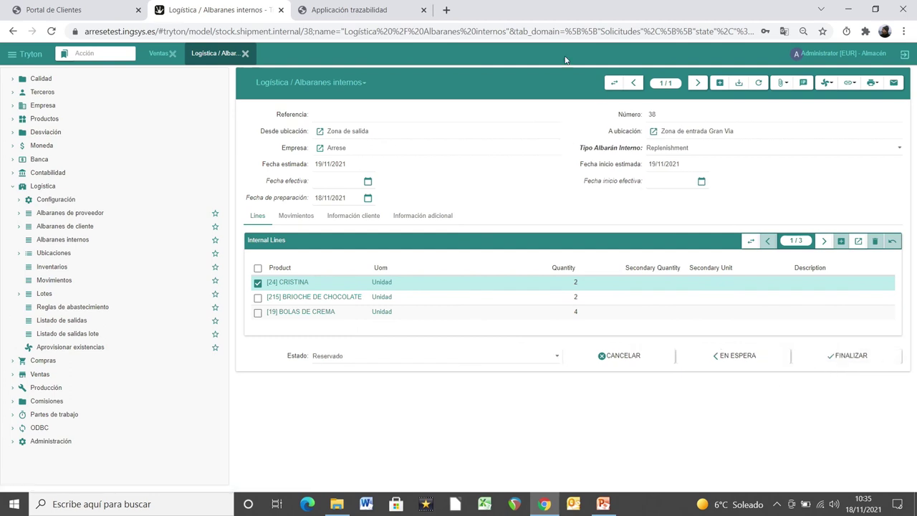
{"action": "left_click", "coordinate": [390, 6]}
{"action": "left_click", "coordinate": [28, 244]}
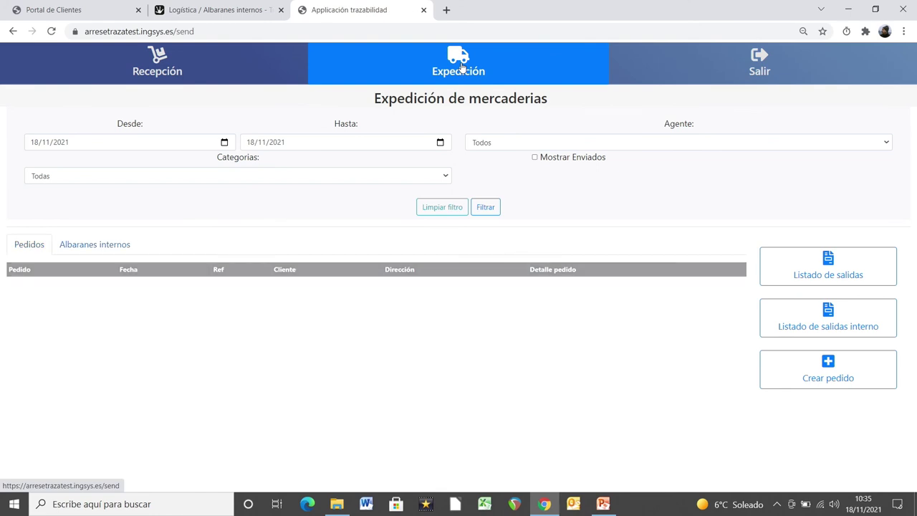
Step: From the Recepción page, create a new reception for supplier Kaiku KM0, S,L
{"action": "left_click", "coordinate": [109, 248]}
{"action": "left_click", "coordinate": [40, 247]}
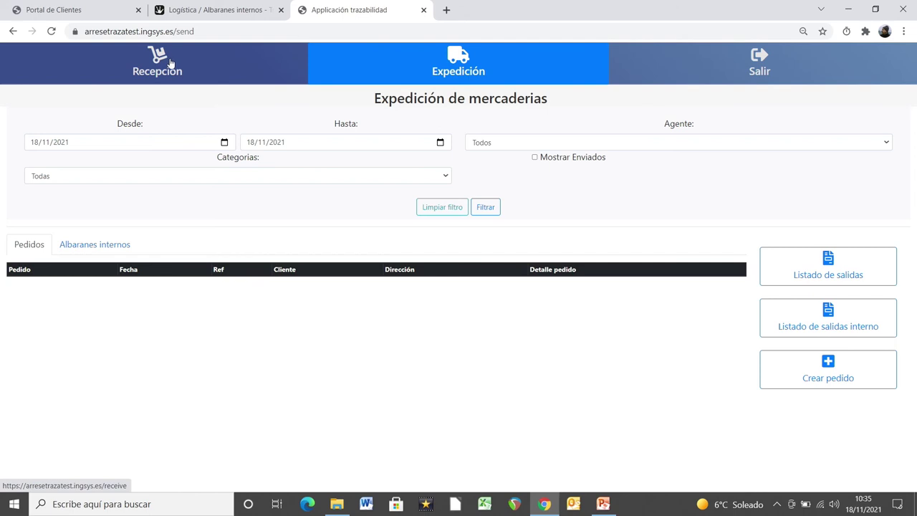
{"action": "left_click", "coordinate": [172, 63]}
{"action": "left_click", "coordinate": [416, 281]}
{"action": "type", "text": "k"}
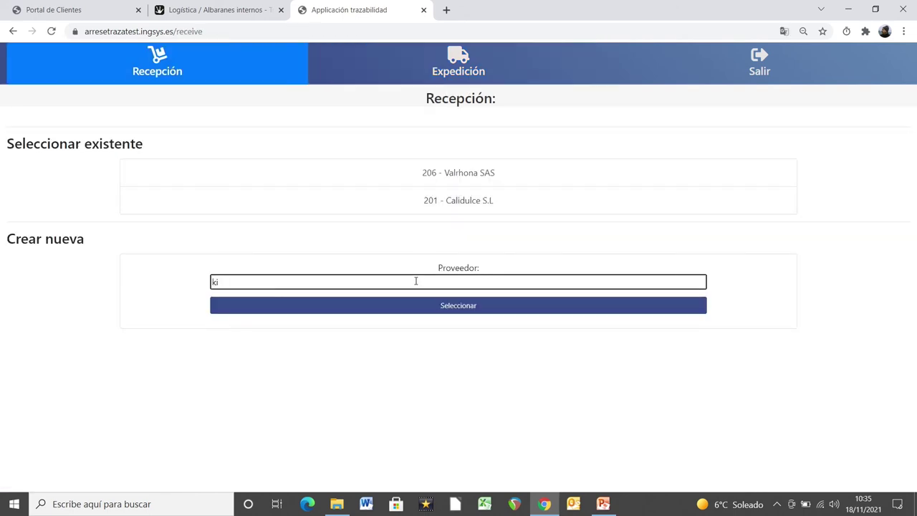
{"action": "type", "text": "ai"}
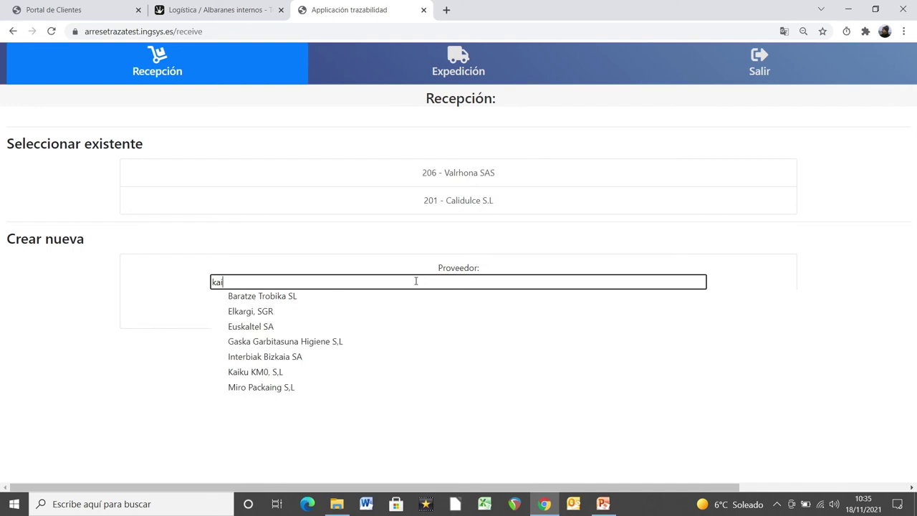
{"action": "type", "text": "ku"}
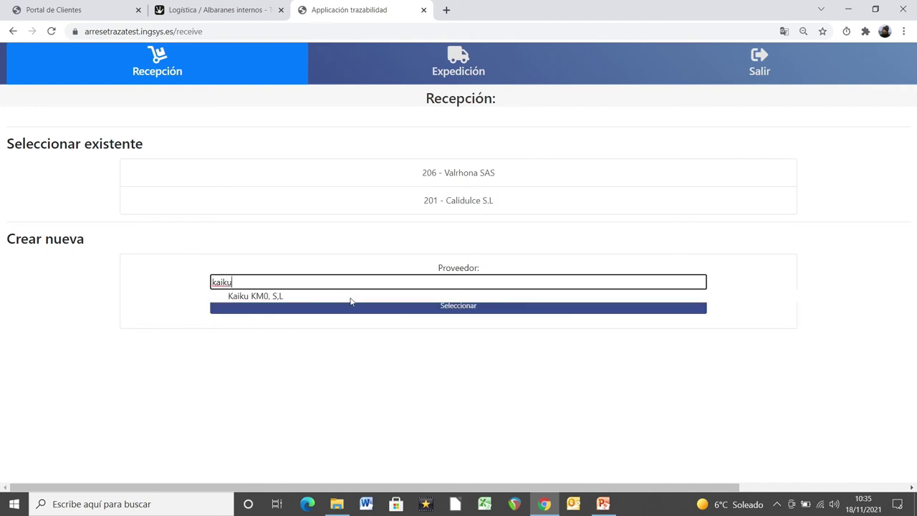
{"action": "left_click", "coordinate": [352, 301]}
{"action": "left_click", "coordinate": [299, 306]}
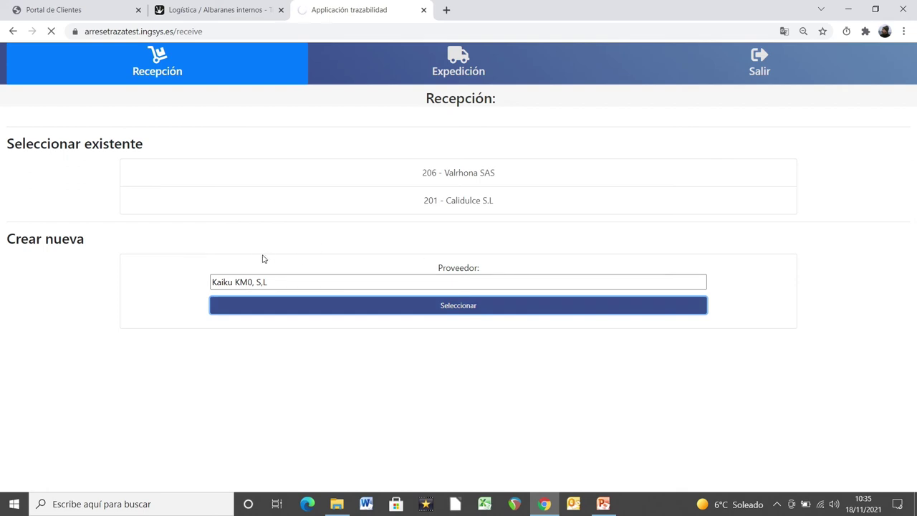
Step: Choose product LECHE POLVO with quantity 40 kg and secondary quantity 2
{"action": "left_click", "coordinate": [141, 258]}
{"action": "type", "text": "leh"}
{"action": "key", "text": "BackSpace"}
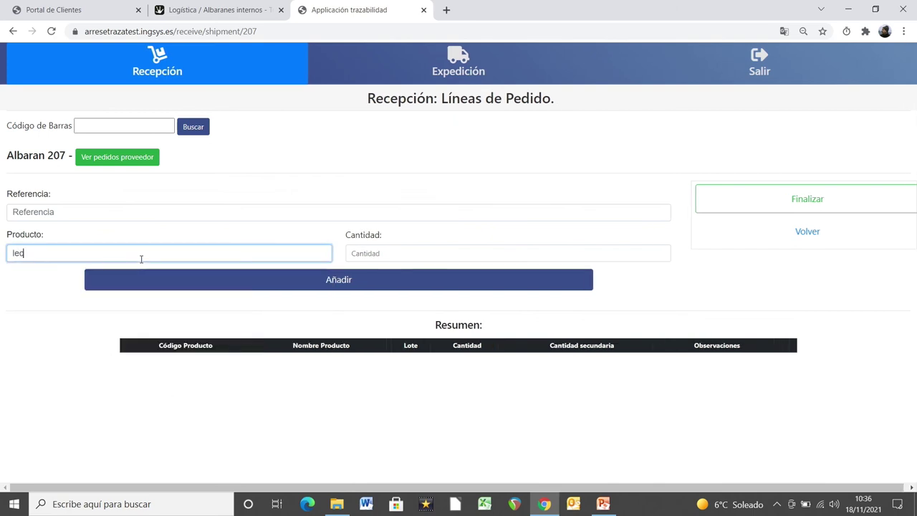
{"action": "type", "text": "c"}
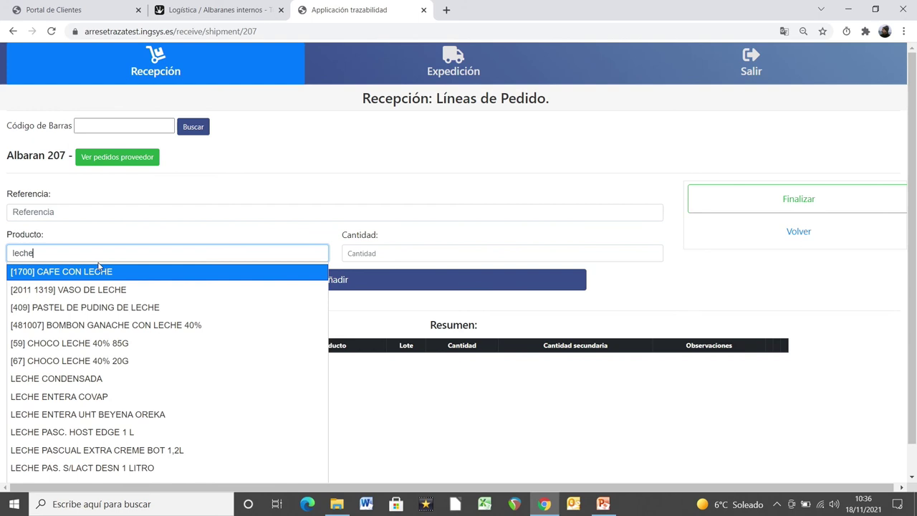
{"action": "type", "text": "he"}
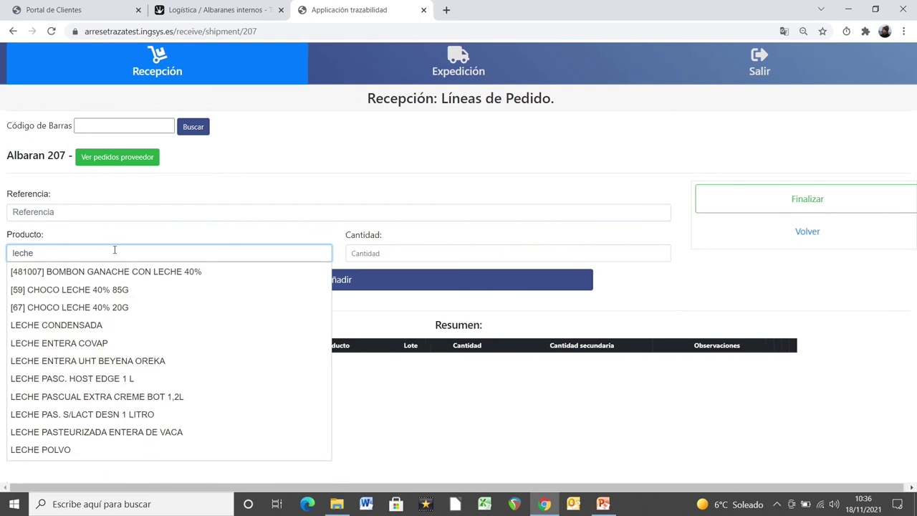
{"action": "left_click", "coordinate": [34, 450]}
{"action": "left_click", "coordinate": [231, 282]}
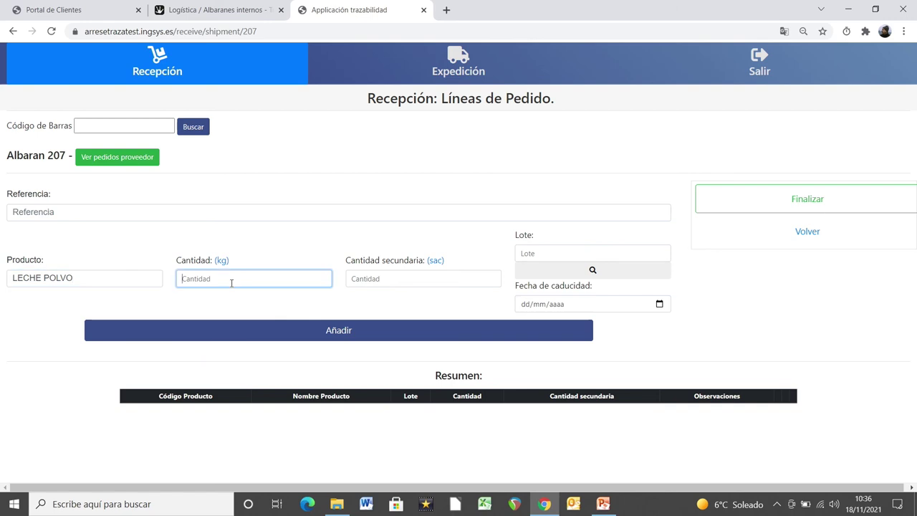
{"action": "type", "text": "40"}
{"action": "scroll", "coordinate": [231, 283], "scroll_direction": "left", "scroll_amount": 3}
{"action": "left_click", "coordinate": [437, 278]}
{"action": "type", "text": "2"}
Step: Give it lot 18112101 and expiry 18/12/2021, add the line, and open its label printing
{"action": "left_click", "coordinate": [521, 256]}
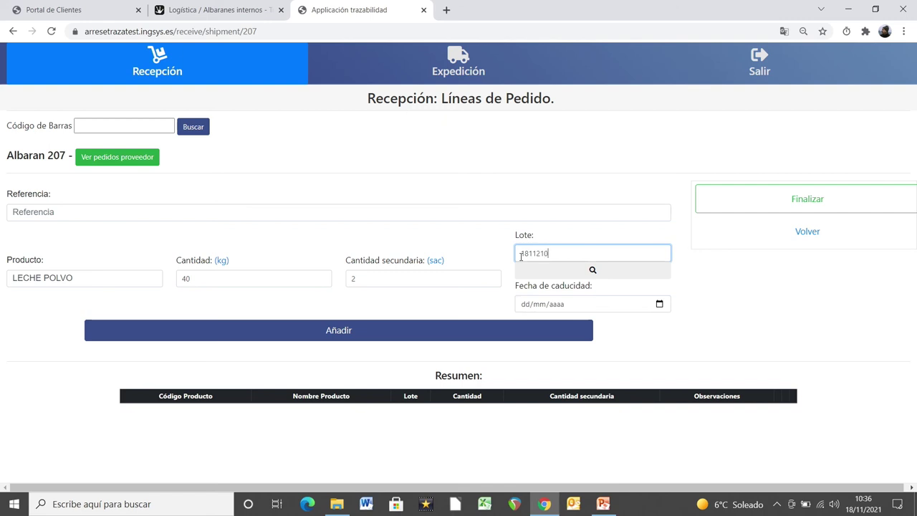
{"action": "left_click", "coordinate": [659, 303]}
{"action": "left_click", "coordinate": [602, 324]}
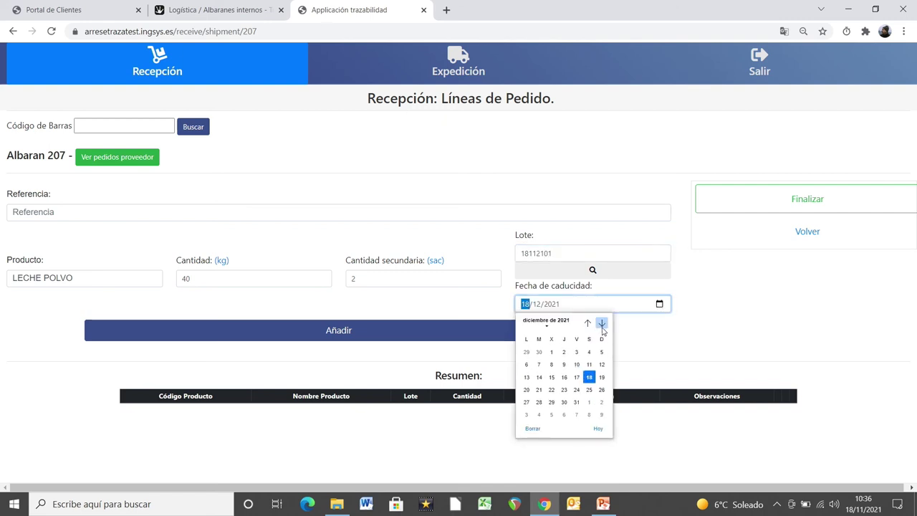
{"action": "left_click", "coordinate": [589, 377]}
{"action": "left_click", "coordinate": [467, 337]}
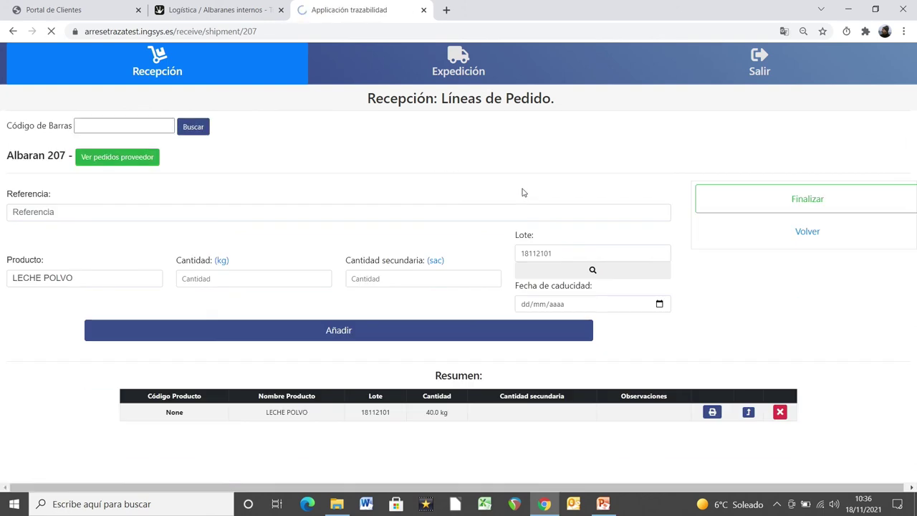
{"action": "left_click", "coordinate": [712, 412]}
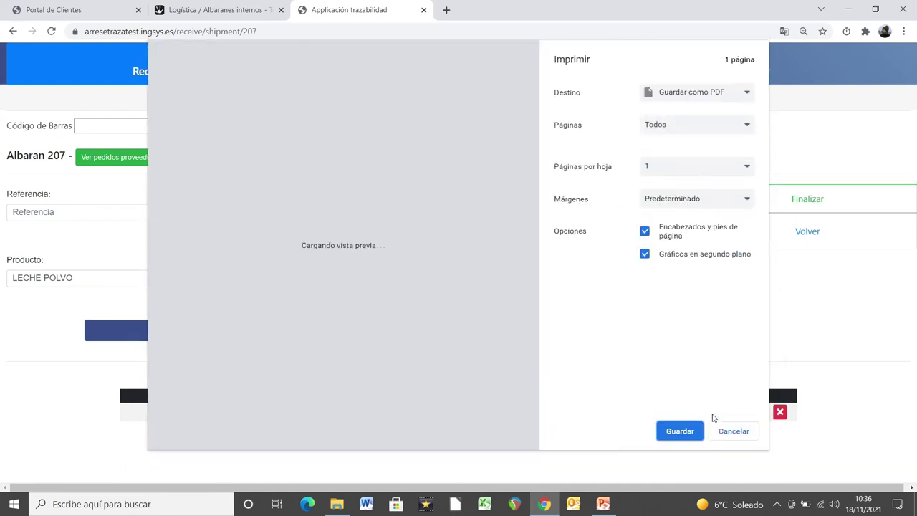
Step: Cancel the print dialog and finish reception 207 to reach its supplier-control inspection
{"action": "left_click", "coordinate": [724, 434]}
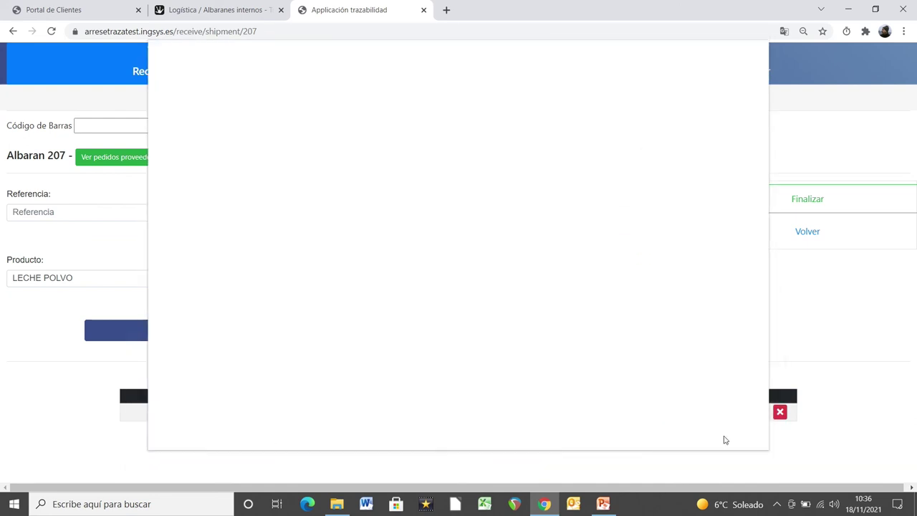
{"action": "left_click", "coordinate": [794, 205]}
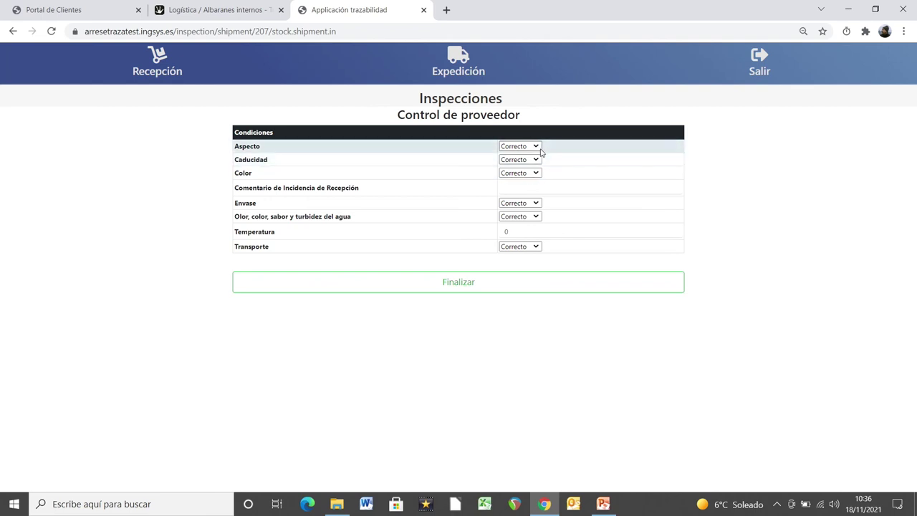
Step: Keep Aspecto at Correcto, comment 'transporte incorrecto', set temperature 5, and finalize the inspection
{"action": "left_click", "coordinate": [540, 152]}
{"action": "left_click", "coordinate": [540, 152]}
{"action": "left_click", "coordinate": [522, 187]}
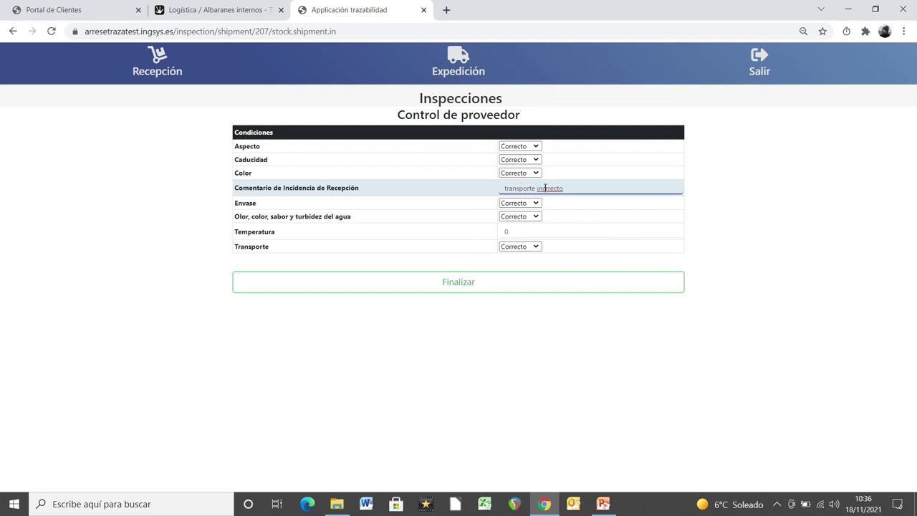
{"action": "type", "text": "o"}
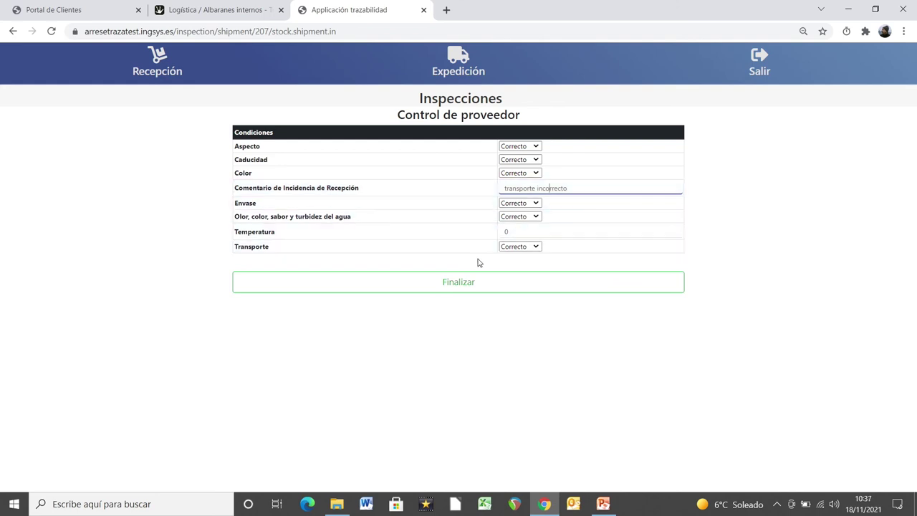
{"action": "left_click", "coordinate": [521, 232]}
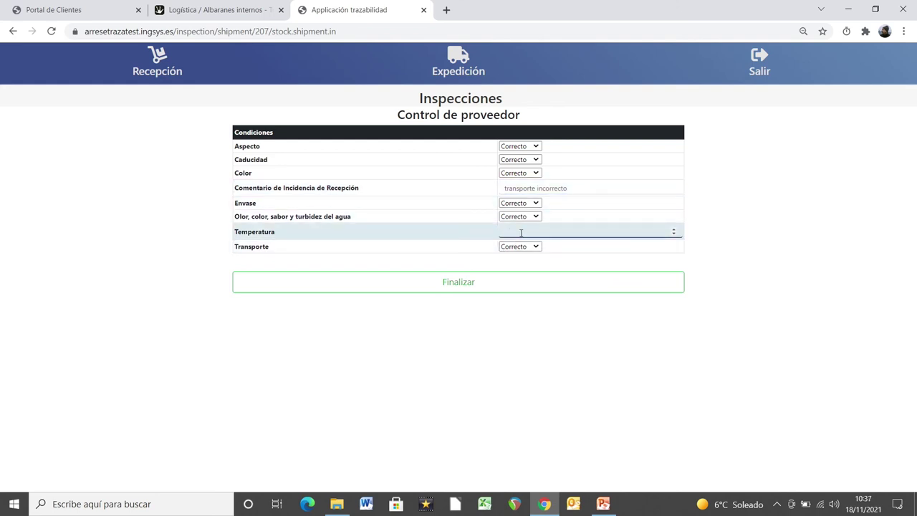
{"action": "left_click", "coordinate": [505, 281]}
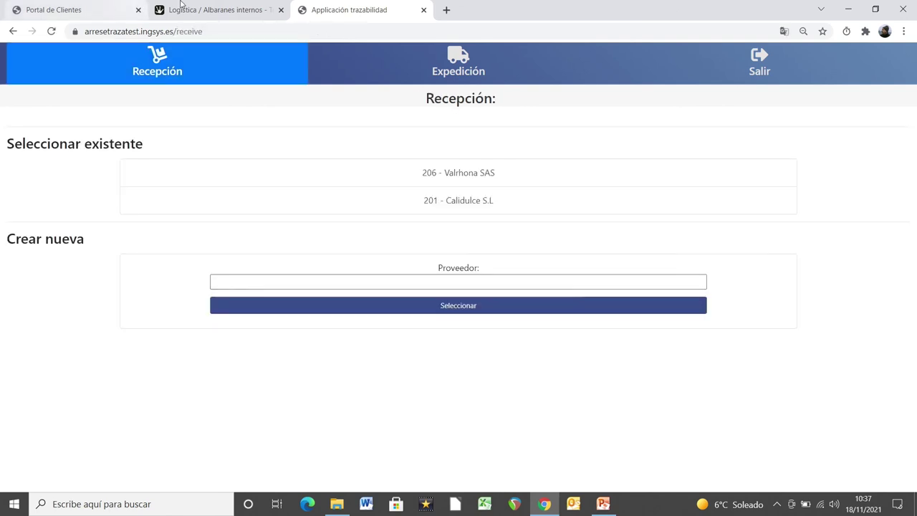
Step: In Tryton's Calidad inspections, review inspections 119 and 120, then return to the list
{"action": "left_click", "coordinate": [217, 10]}
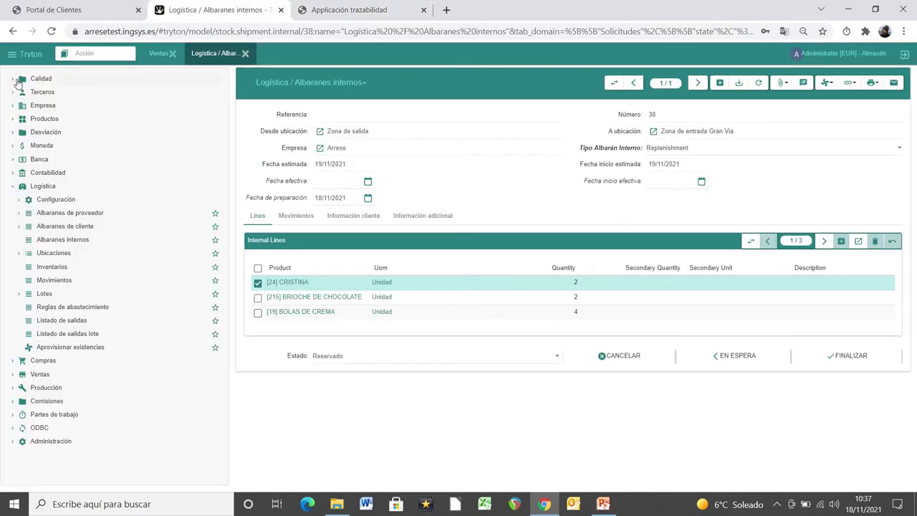
{"action": "left_click", "coordinate": [14, 81]}
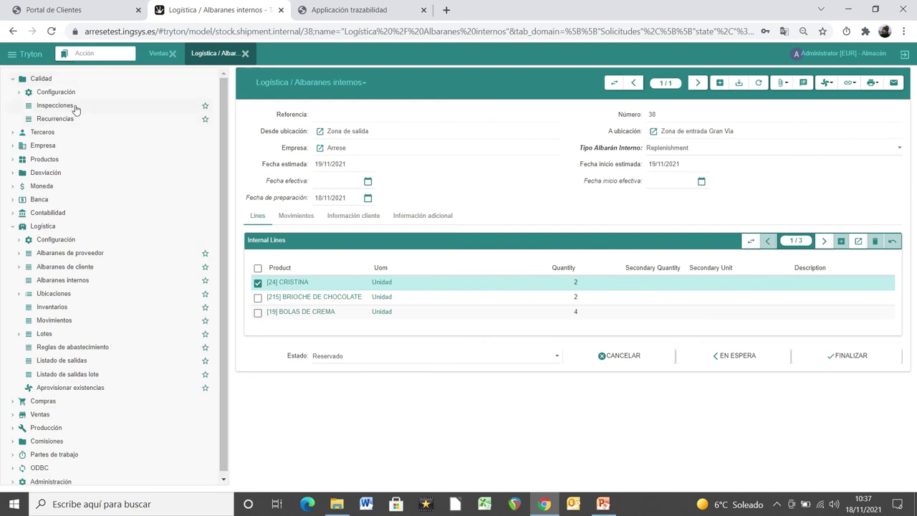
{"action": "left_click", "coordinate": [75, 108]}
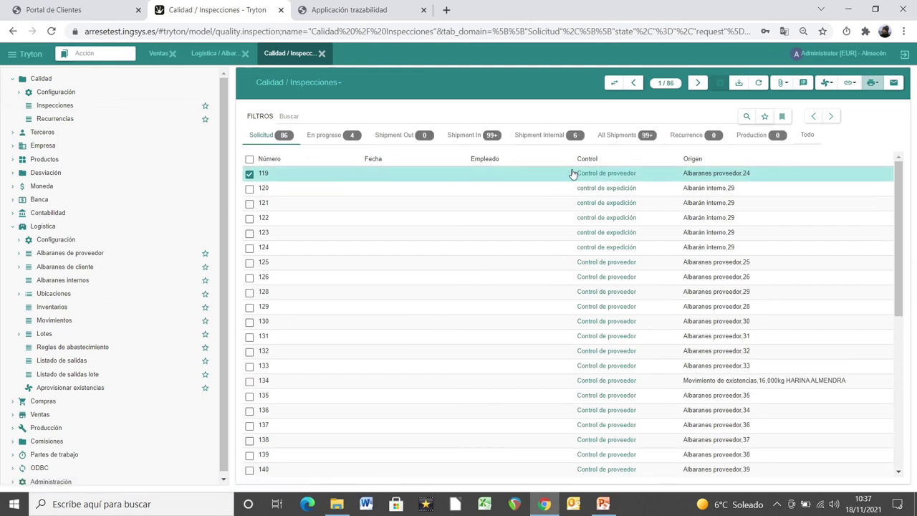
{"action": "double_click", "coordinate": [542, 175]}
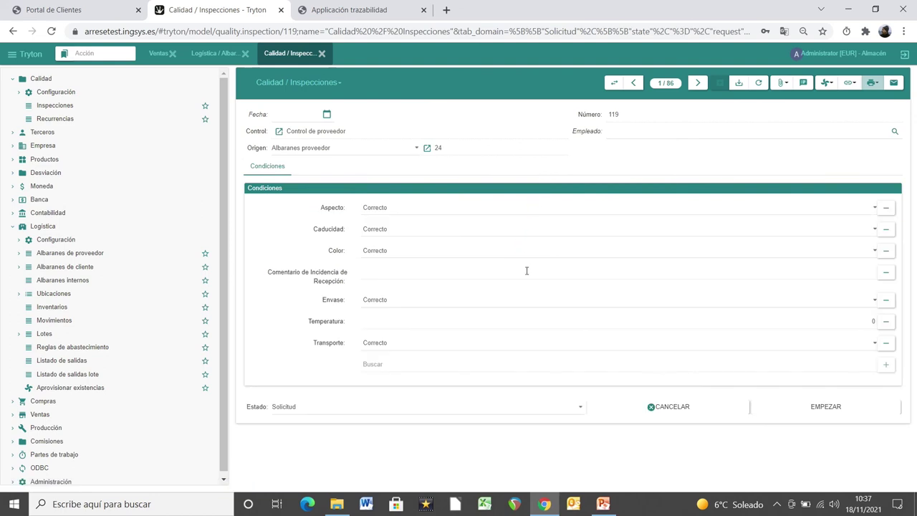
{"action": "left_click", "coordinate": [697, 83]}
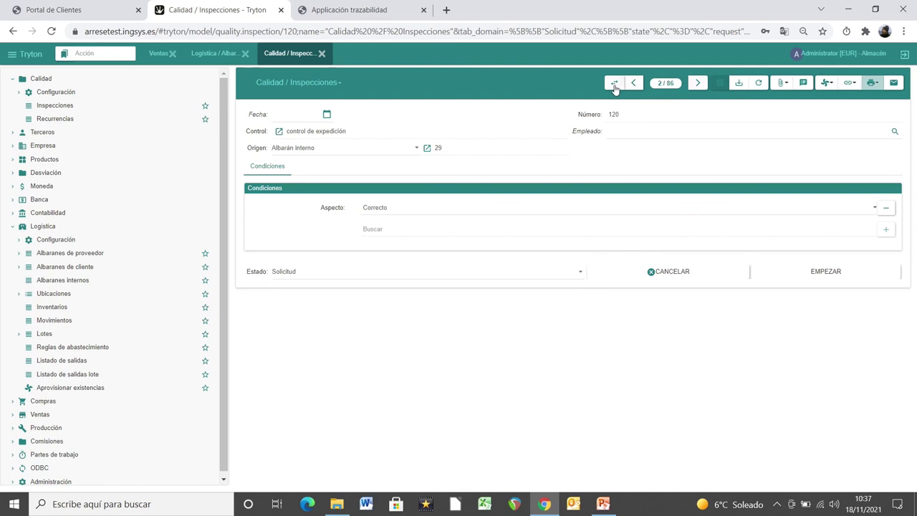
{"action": "left_click", "coordinate": [613, 84]}
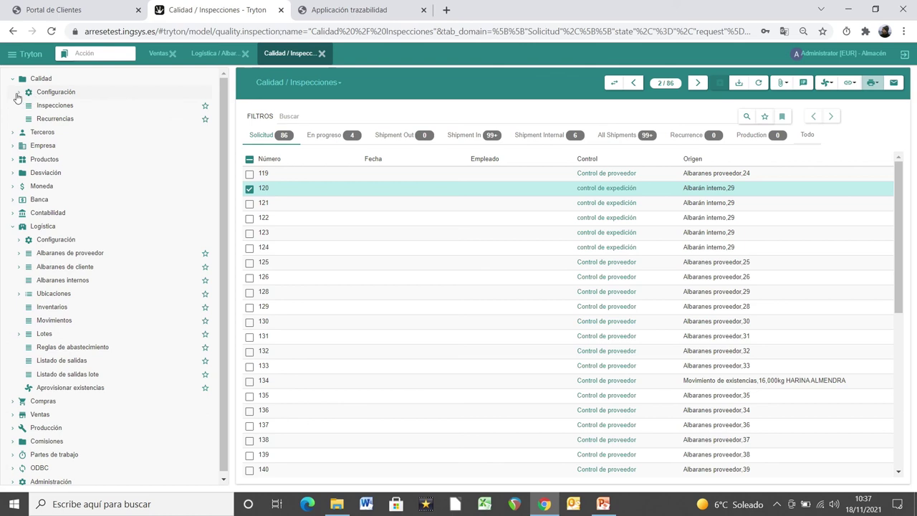
Step: Collapse the Logística and Calidad sections of the Tryton menu
{"action": "left_click", "coordinate": [18, 94]}
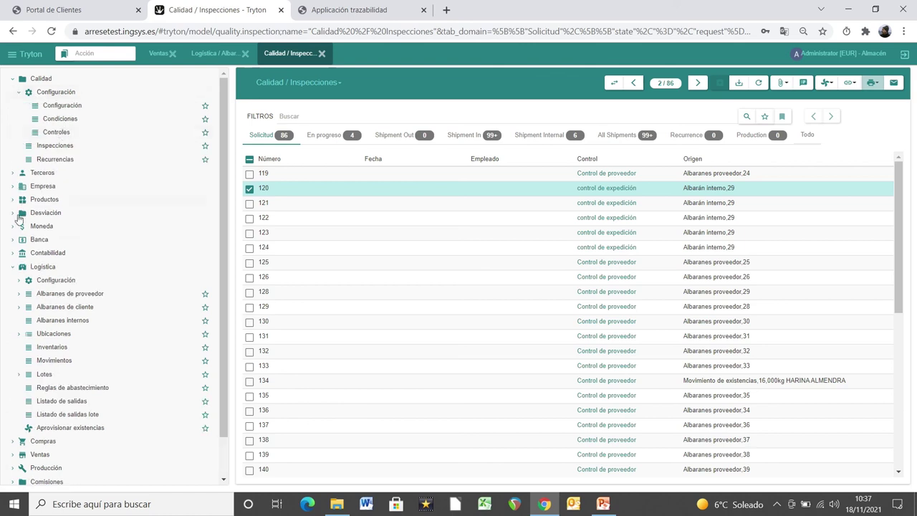
{"action": "left_click", "coordinate": [12, 268]}
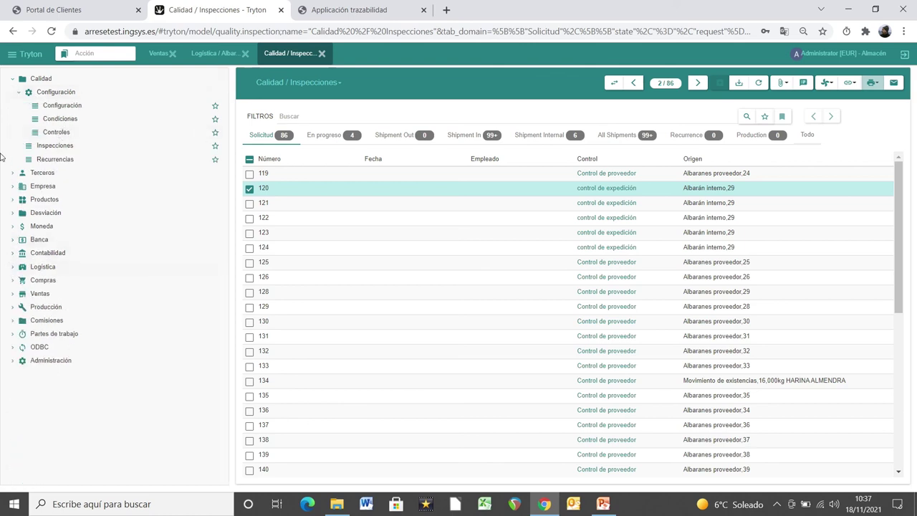
{"action": "left_click", "coordinate": [12, 80]}
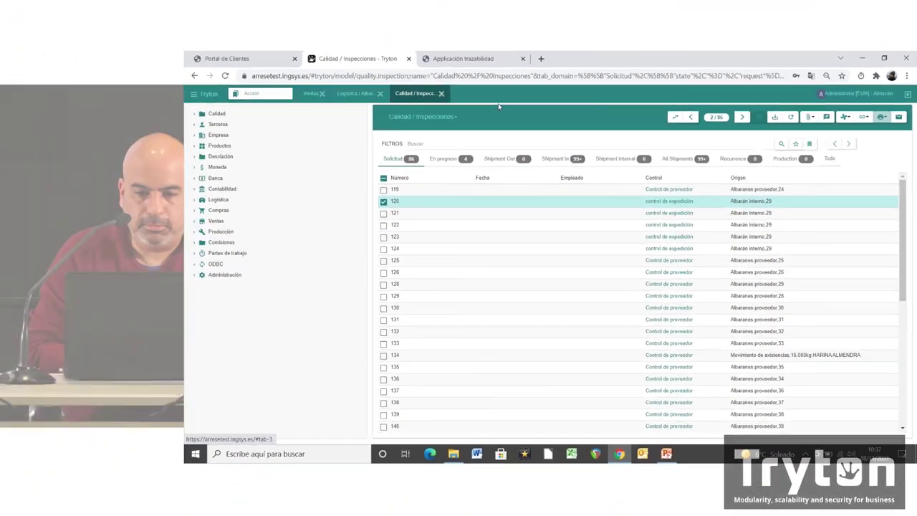
Step: In a new tab, try loading arreseprotest.ingsys.es and then arresepro.ingsys.es
{"action": "left_click", "coordinate": [491, 59]}
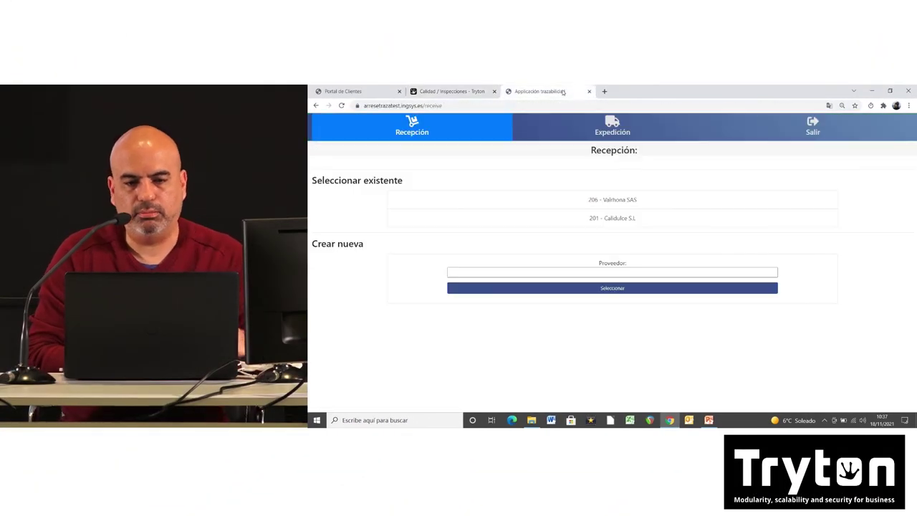
{"action": "left_click", "coordinate": [604, 91]}
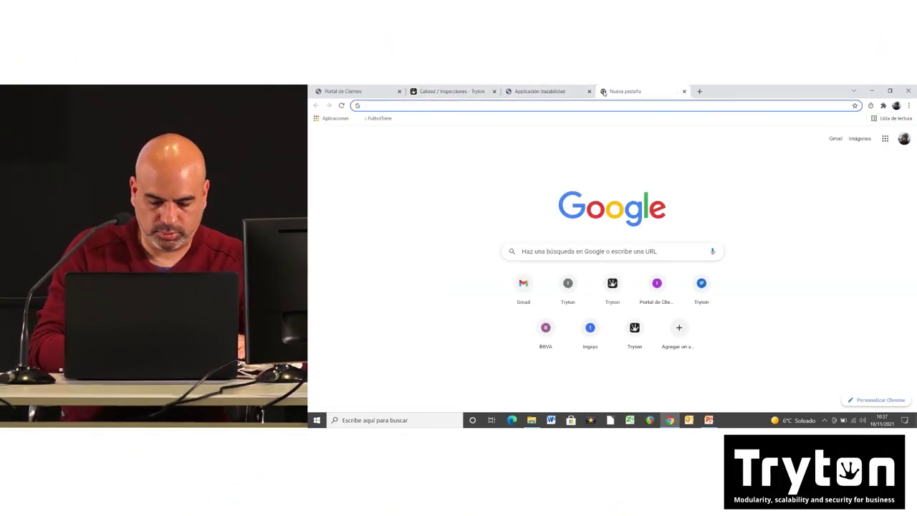
{"action": "type", "text": "arre"}
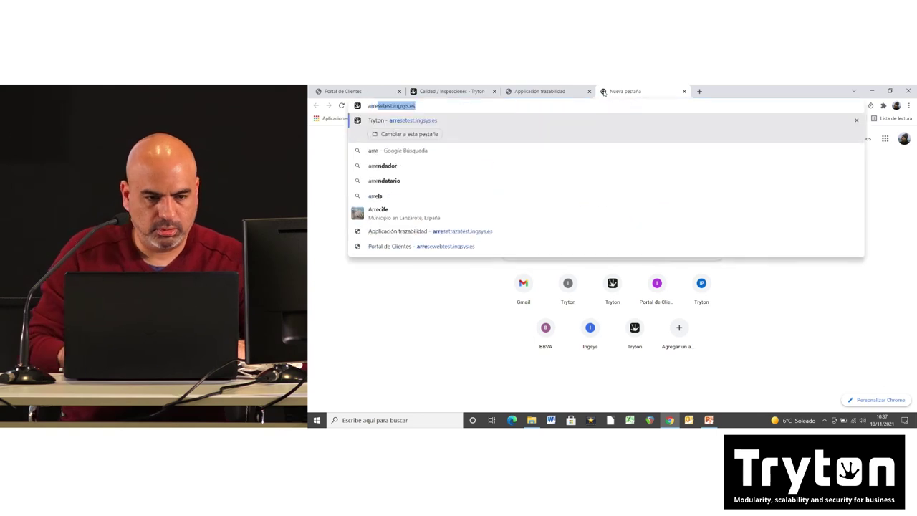
{"action": "key", "text": "Right"}
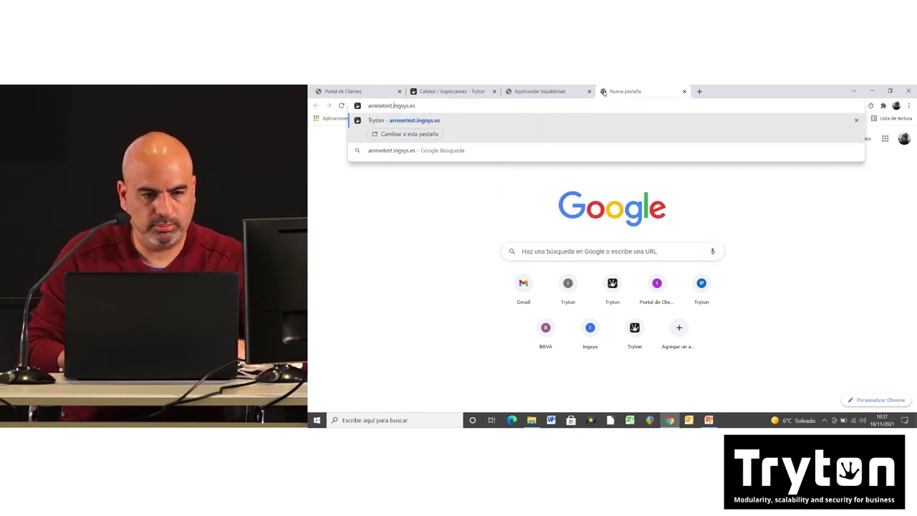
{"action": "key", "text": "Left"}
{"action": "key", "text": "Left"}
{"action": "key", "text": "Left"}
{"action": "key", "text": "Left"}
{"action": "key", "text": "Left"}
{"action": "key", "text": "Left"}
{"action": "key", "text": "Left"}
{"action": "key", "text": "Left"}
{"action": "key", "text": "Left"}
{"action": "key", "text": "Left"}
{"action": "key", "text": "Left"}
{"action": "key", "text": "Left"}
{"action": "key", "text": "Left"}
{"action": "key", "text": "Left"}
{"action": "type", "text": "pro"}
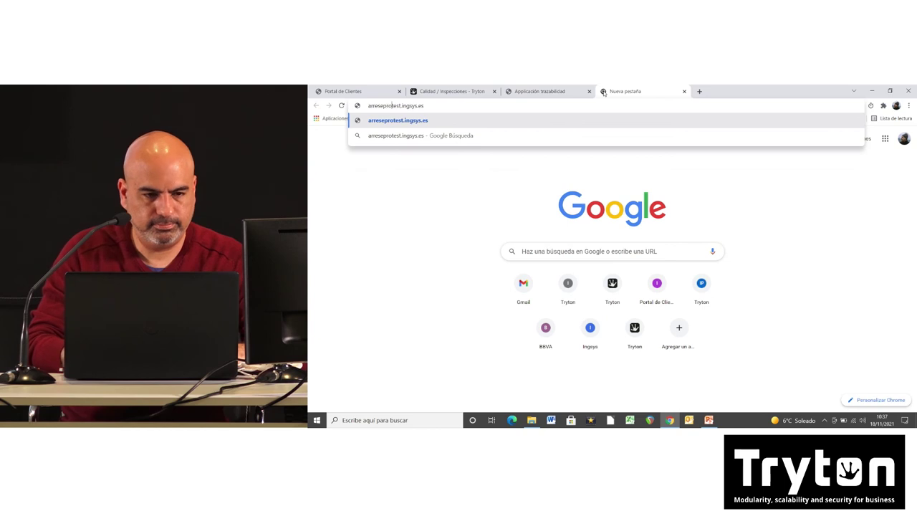
{"action": "key", "text": "Return"}
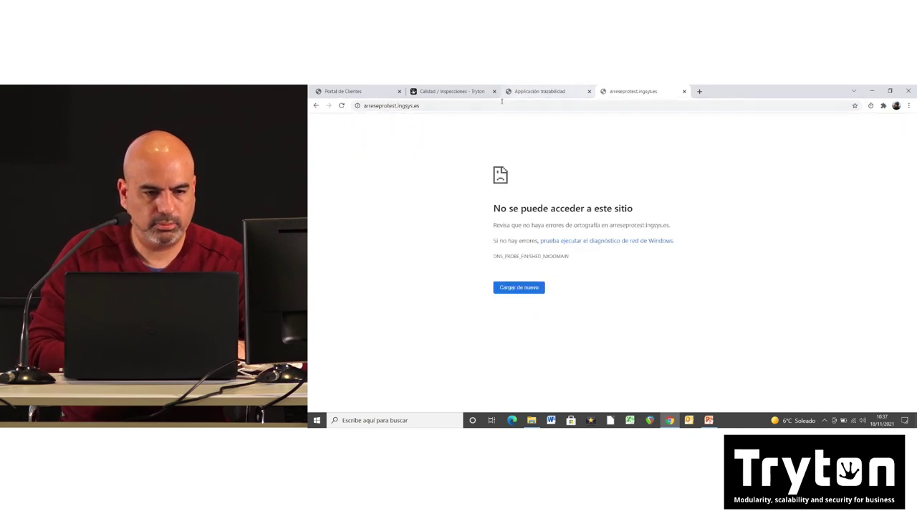
{"action": "left_click", "coordinate": [396, 106]}
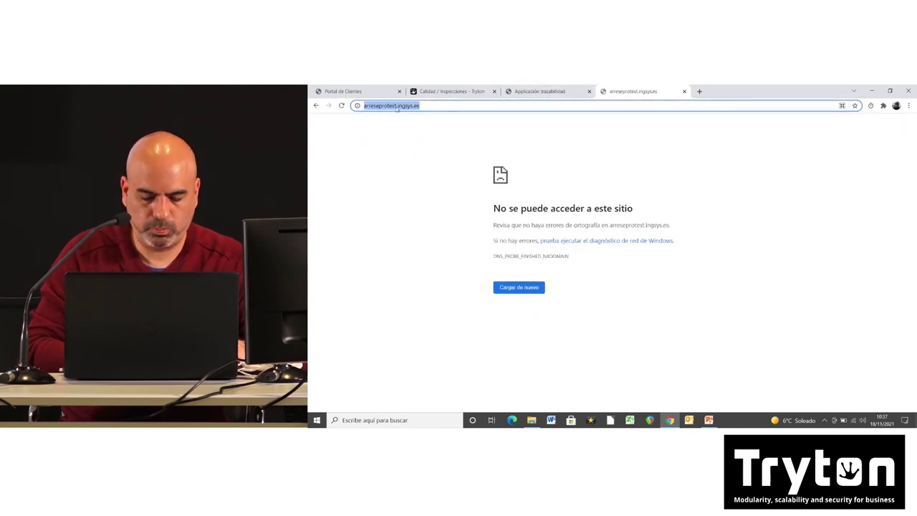
{"action": "key", "text": "End"}
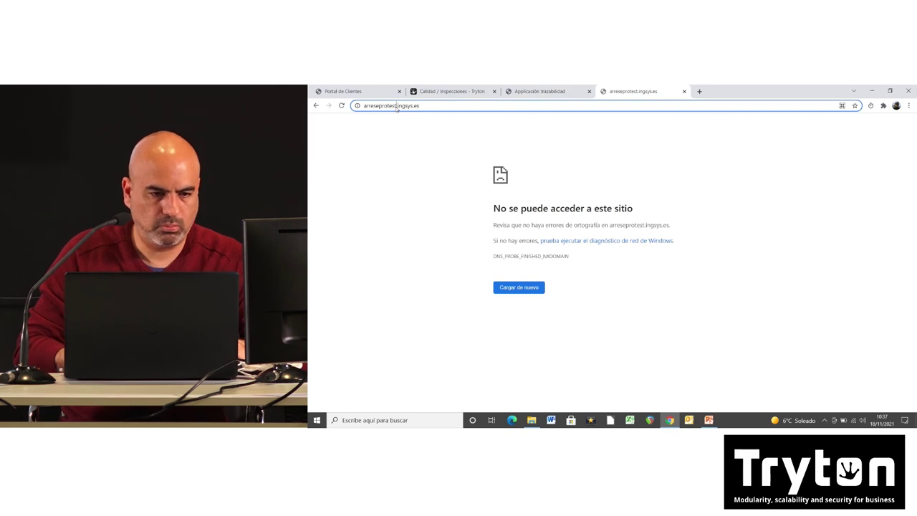
{"action": "key", "text": "BackSpace"}
{"action": "key", "text": "BackSpace"}
{"action": "key", "text": "BackSpace"}
{"action": "key", "text": "BackSpace"}
{"action": "key", "text": "BackSpace"}
{"action": "type", "text": "o"}
{"action": "key", "text": "Return"}
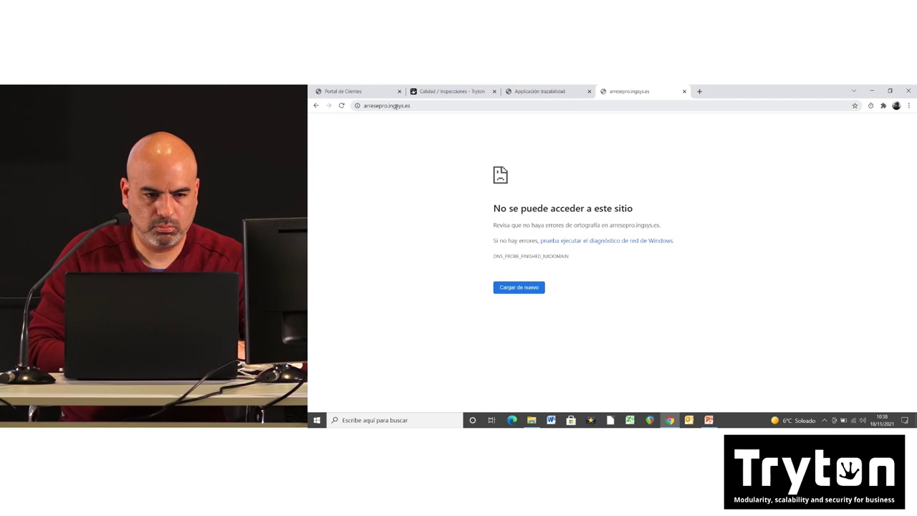
Step: Load the production app at zuricaldaypro.ingsys.es instead
{"action": "left_click", "coordinate": [396, 106]}
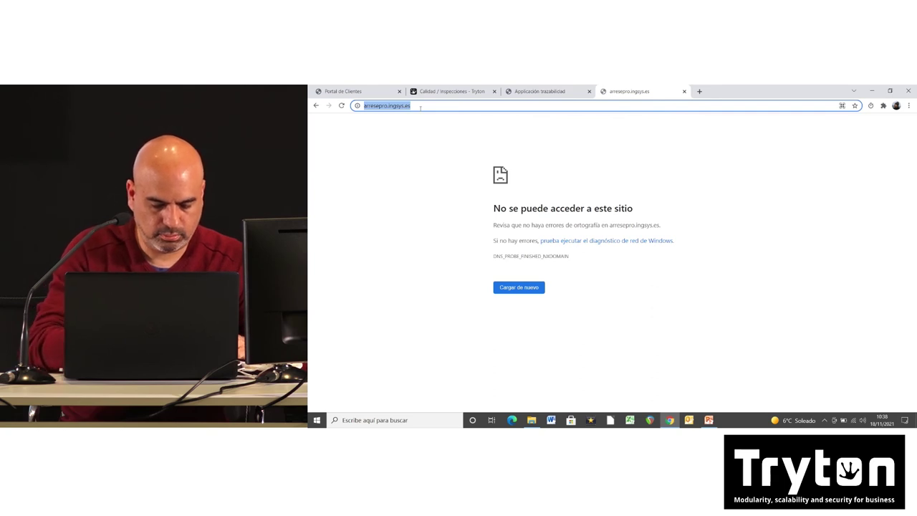
{"action": "type", "text": "manterola.ingsys.es"}
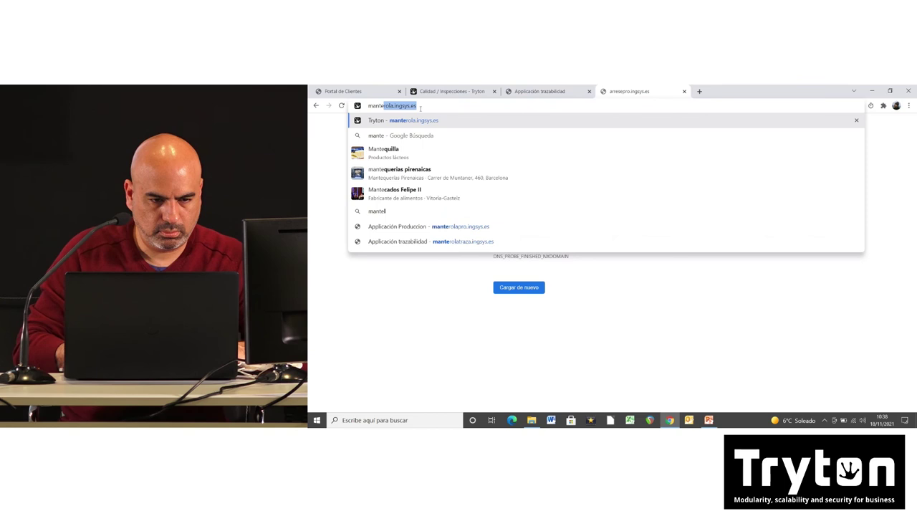
{"action": "type", "text": "pr"}
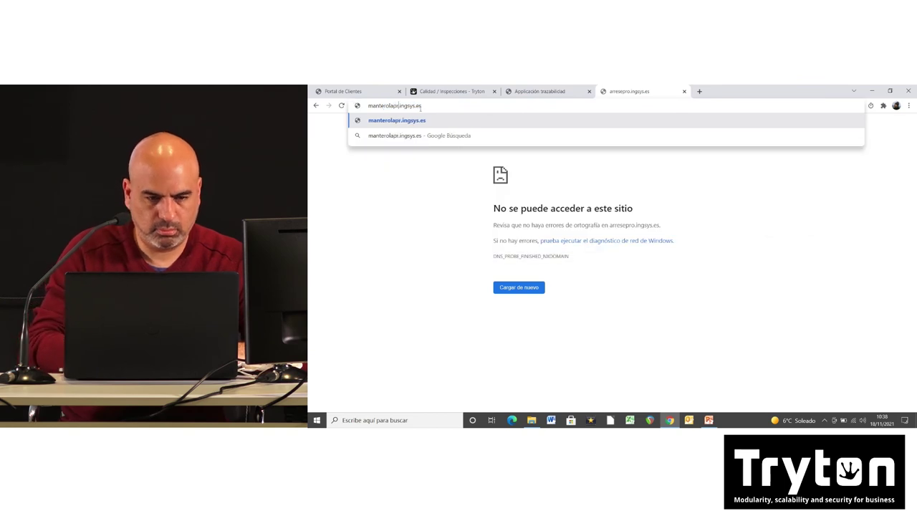
{"action": "key", "text": "BackSpace"}
{"action": "key", "text": "BackSpace"}
{"action": "key", "text": "BackSpace"}
{"action": "key", "text": "BackSpace"}
{"action": "key", "text": "BackSpace"}
{"action": "key", "text": "BackSpace"}
{"action": "key", "text": "BackSpace"}
{"action": "key", "text": "BackSpace"}
{"action": "key", "text": "BackSpace"}
{"action": "key", "text": "BackSpace"}
{"action": "key", "text": "BackSpace"}
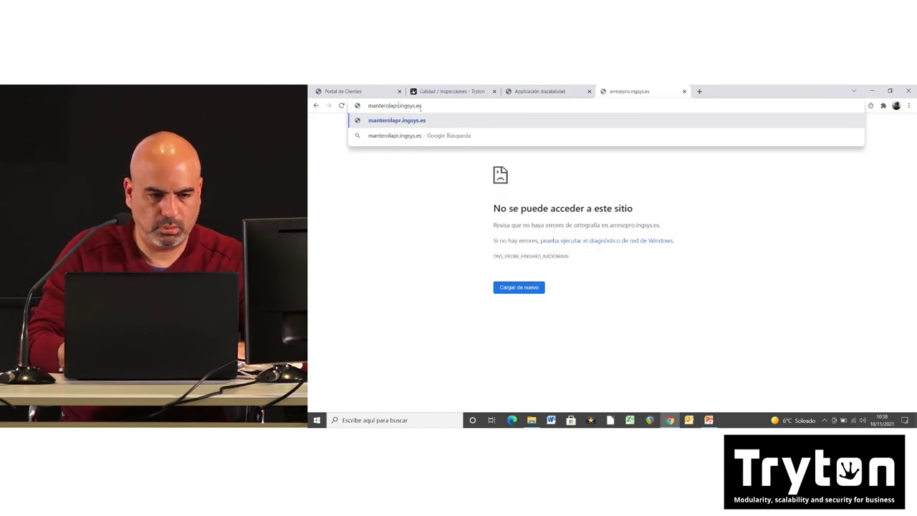
{"action": "type", "text": "zuri"}
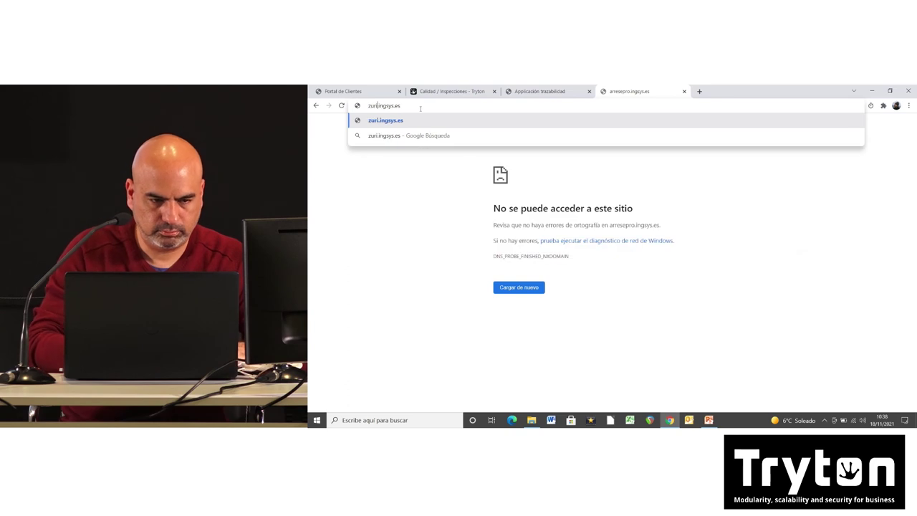
{"action": "type", "text": "caldaypro"}
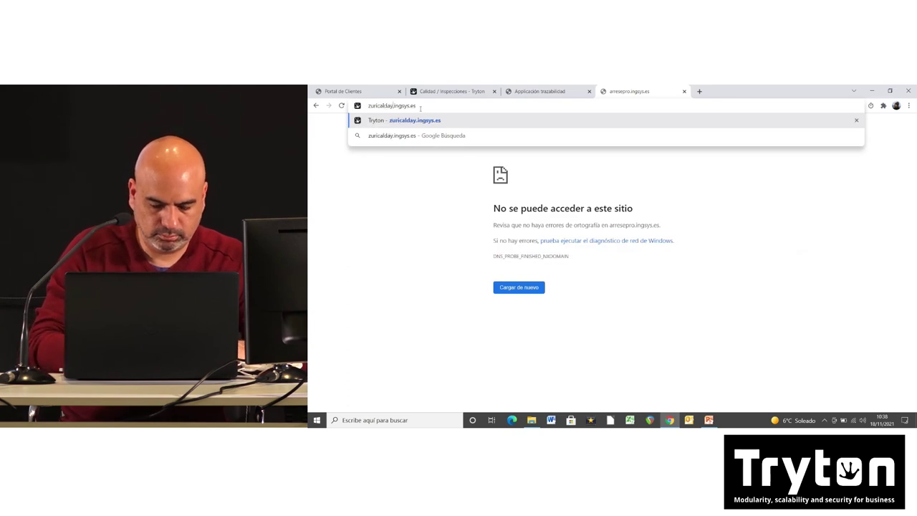
{"action": "key", "text": "Return"}
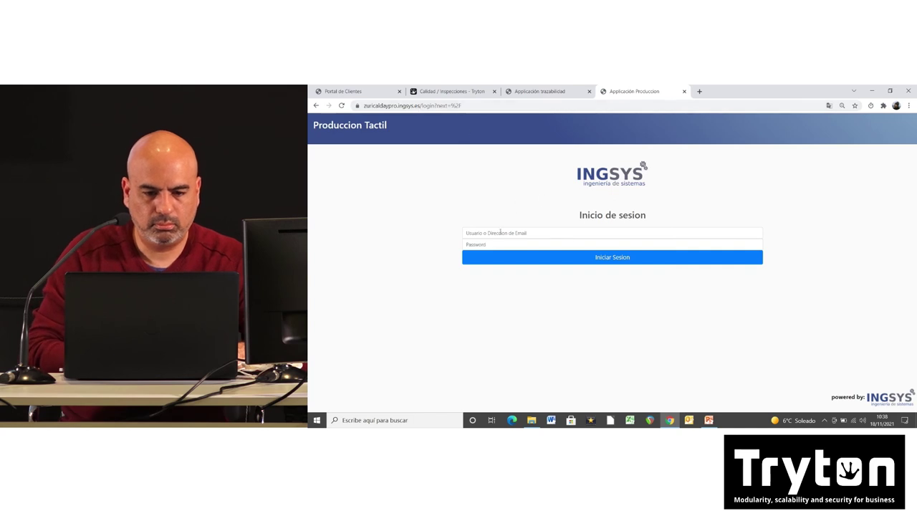
Step: Sign in with the saved username and the account password, then create a new production
{"action": "left_click", "coordinate": [500, 233]}
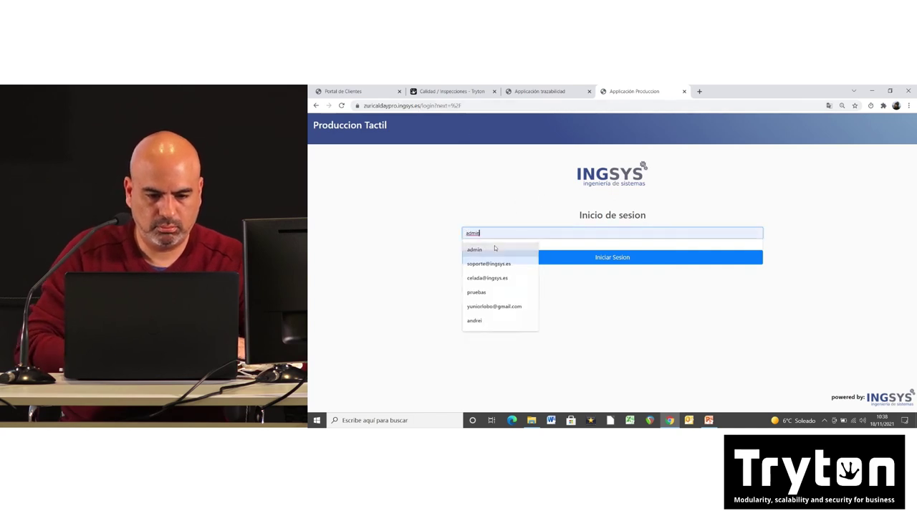
{"action": "left_click", "coordinate": [495, 248]}
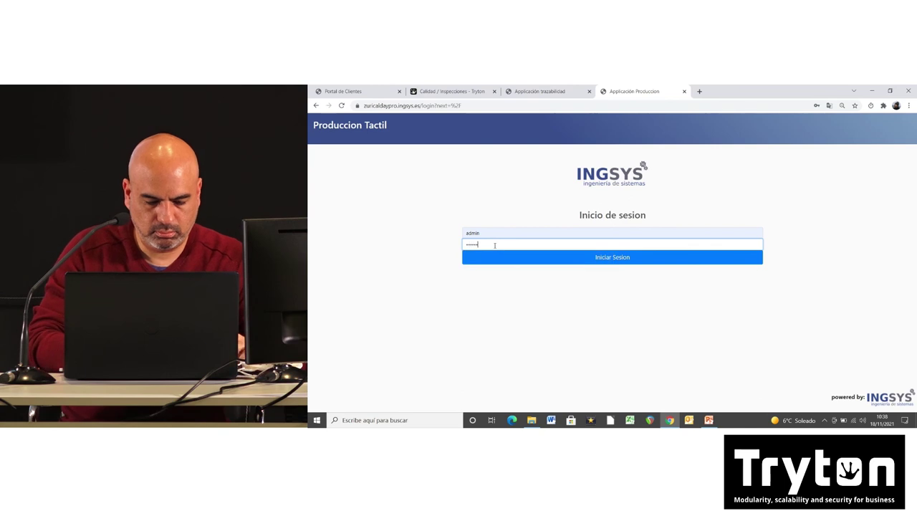
{"action": "key", "text": "Return"}
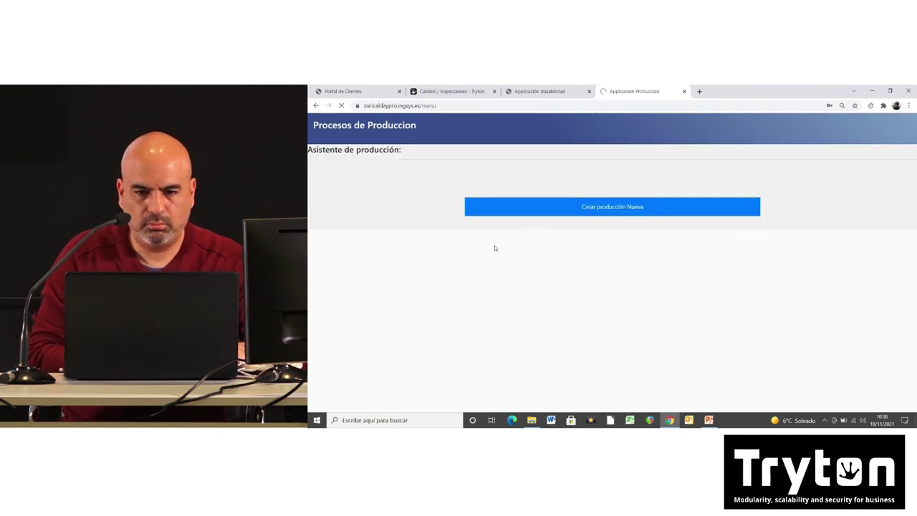
{"action": "left_click", "coordinate": [619, 214]}
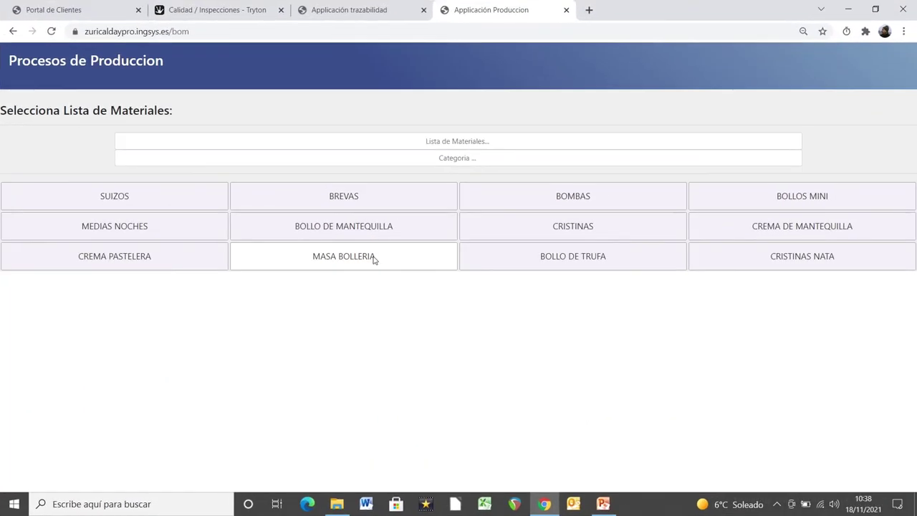
Step: Make production 10 for 1,0 kg MASA BOLLERIA, load its 11 inputs, and confirm the Levadura line
{"action": "left_click", "coordinate": [555, 258]}
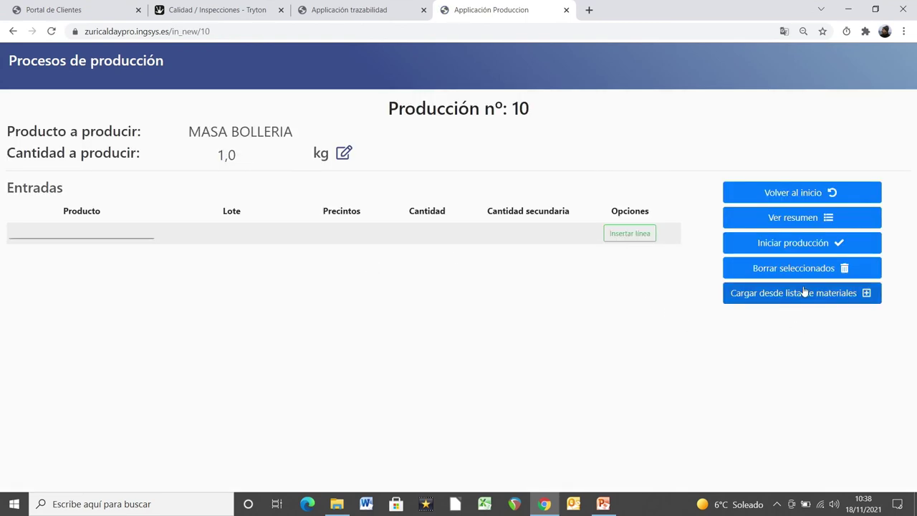
{"action": "left_click", "coordinate": [812, 297]}
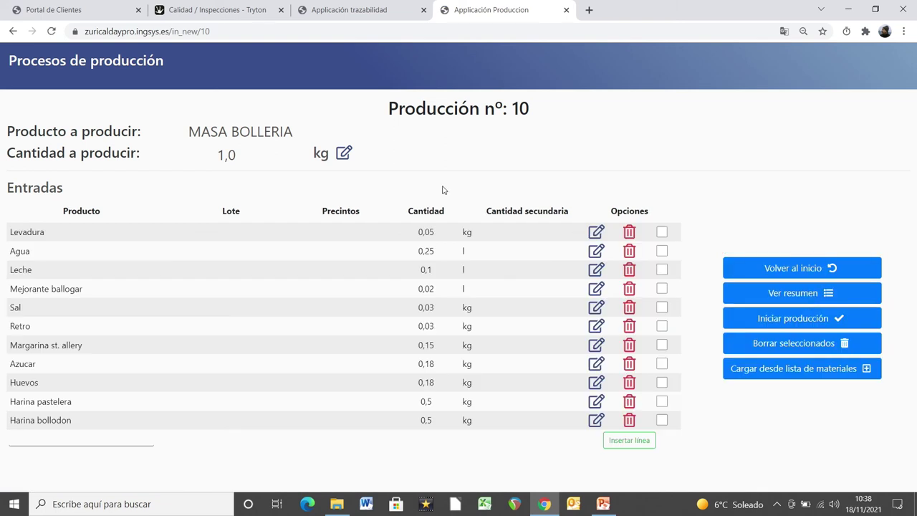
{"action": "left_click", "coordinate": [596, 232]}
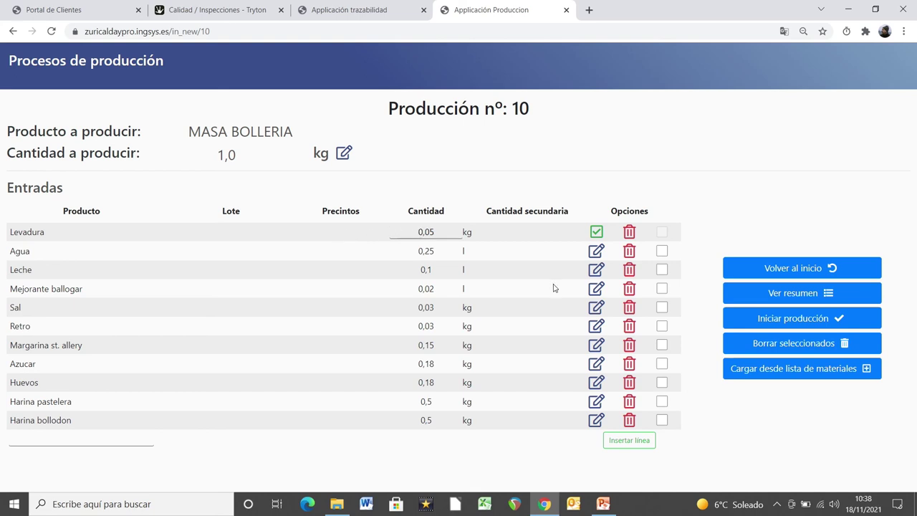
{"action": "left_click", "coordinate": [596, 233]}
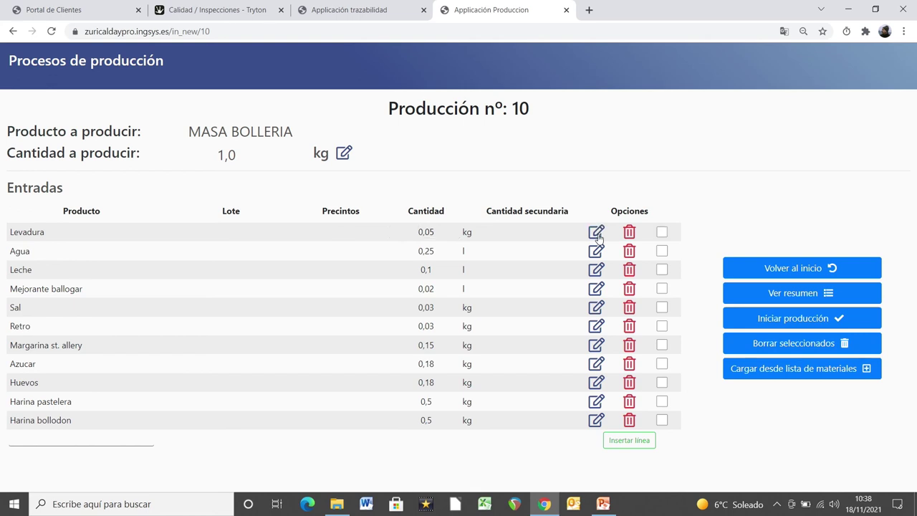